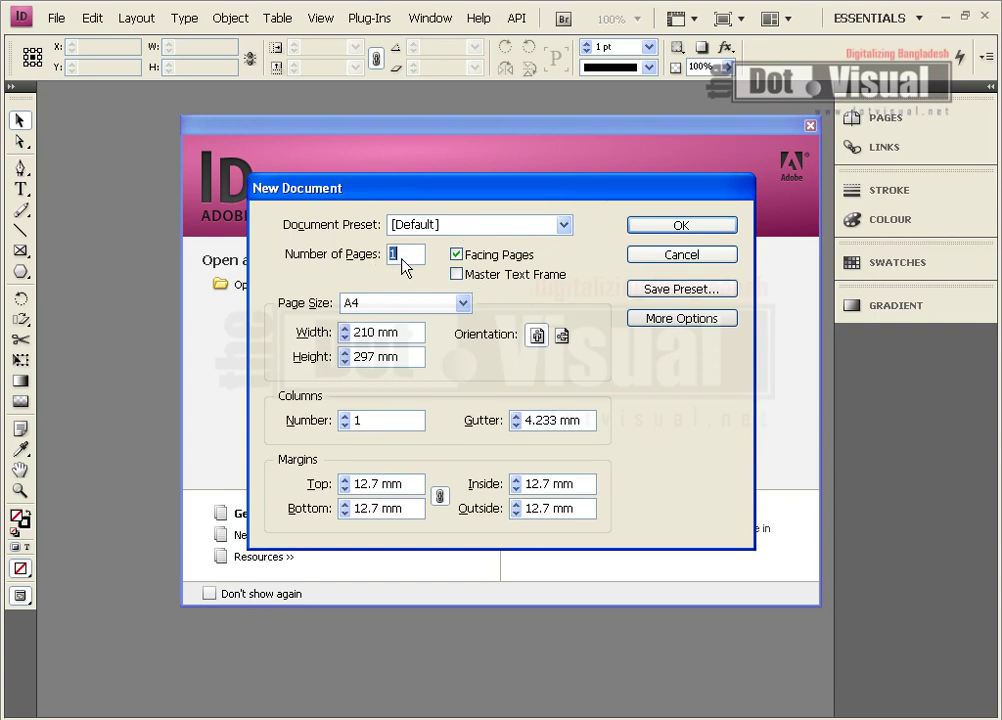
- Create an A4 document with 8 pages, facing pages turned off, 2 columns and a 4 mm gutter
text(8)
click(479, 263)
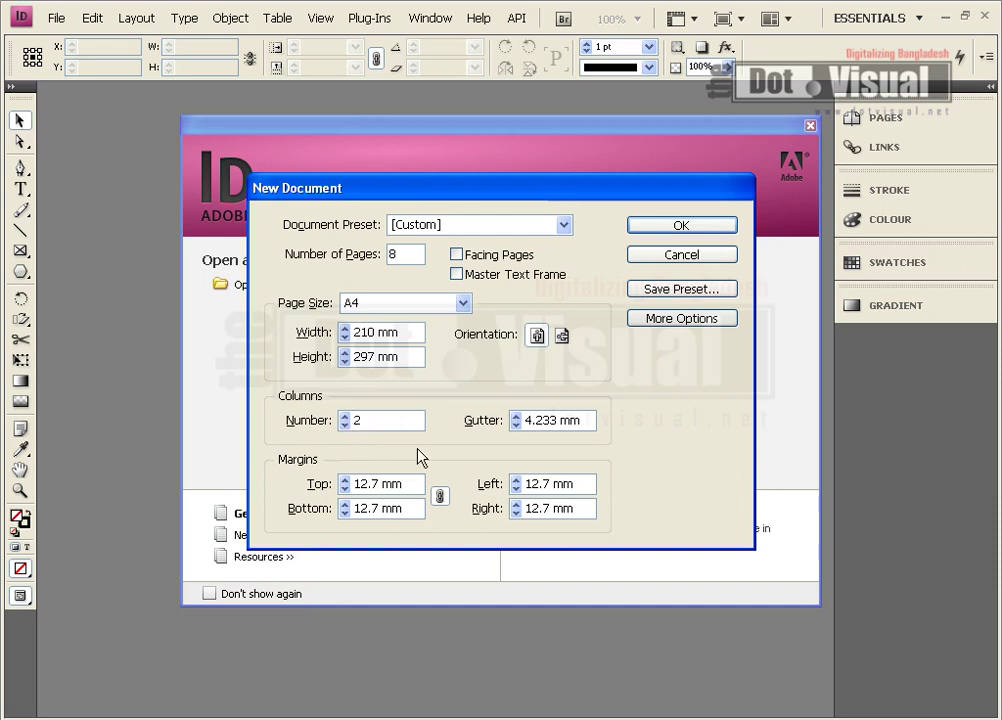
click(515, 424)
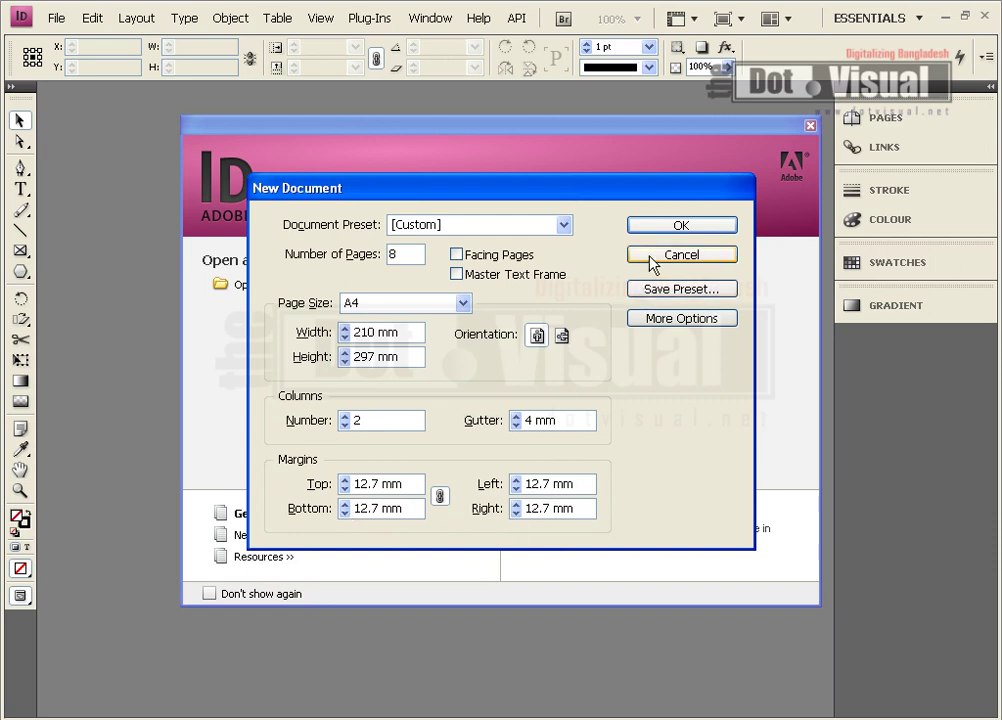
click(634, 225)
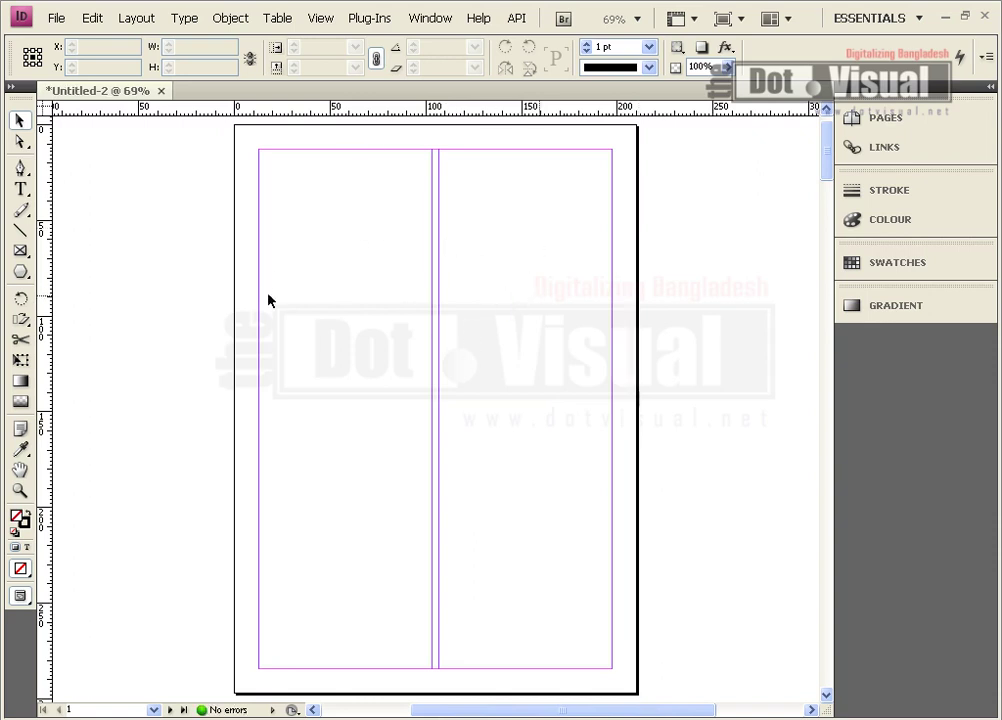
- Look through the document's pages and the A-Master page, and return to page 1
scroll(349, 318, down, 10)
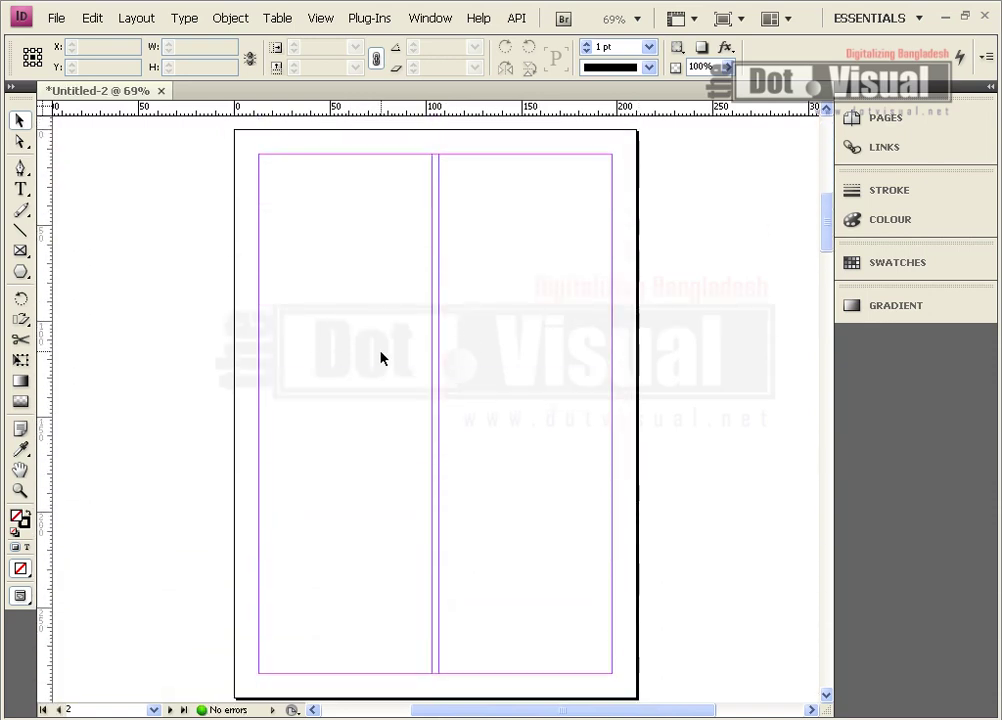
scroll(380, 358, down, 18)
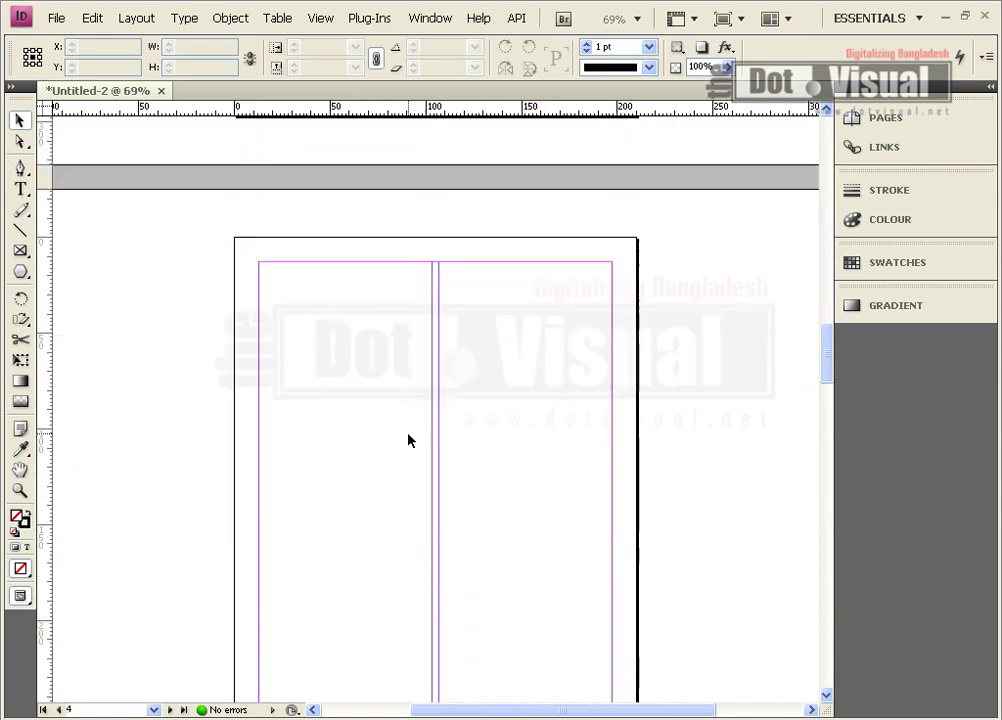
scroll(408, 440, down, 5)
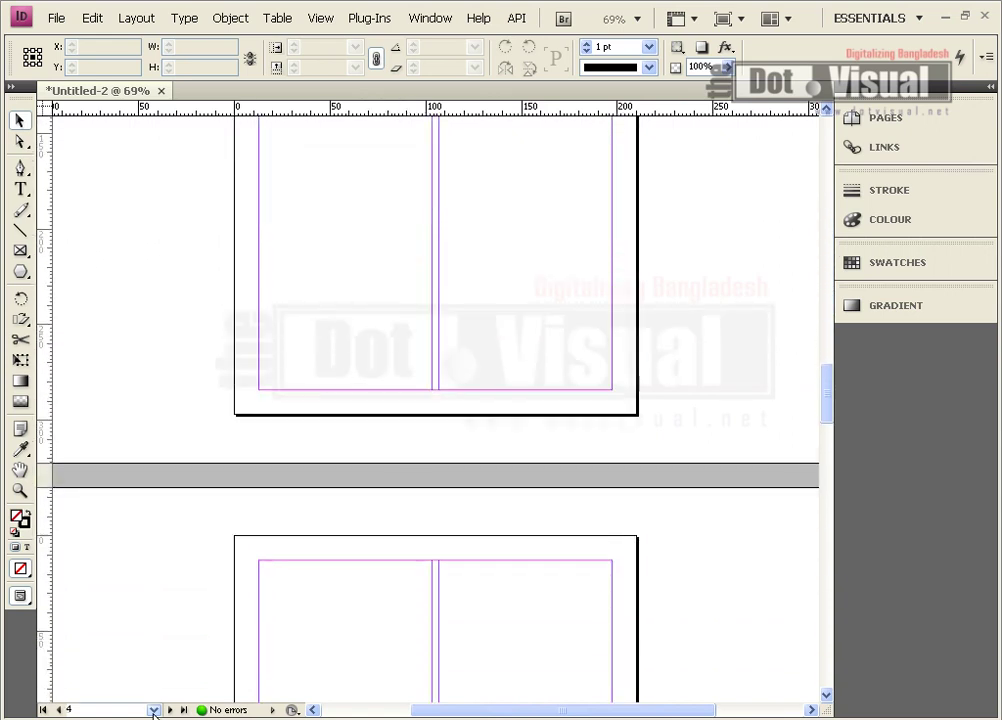
click(153, 710)
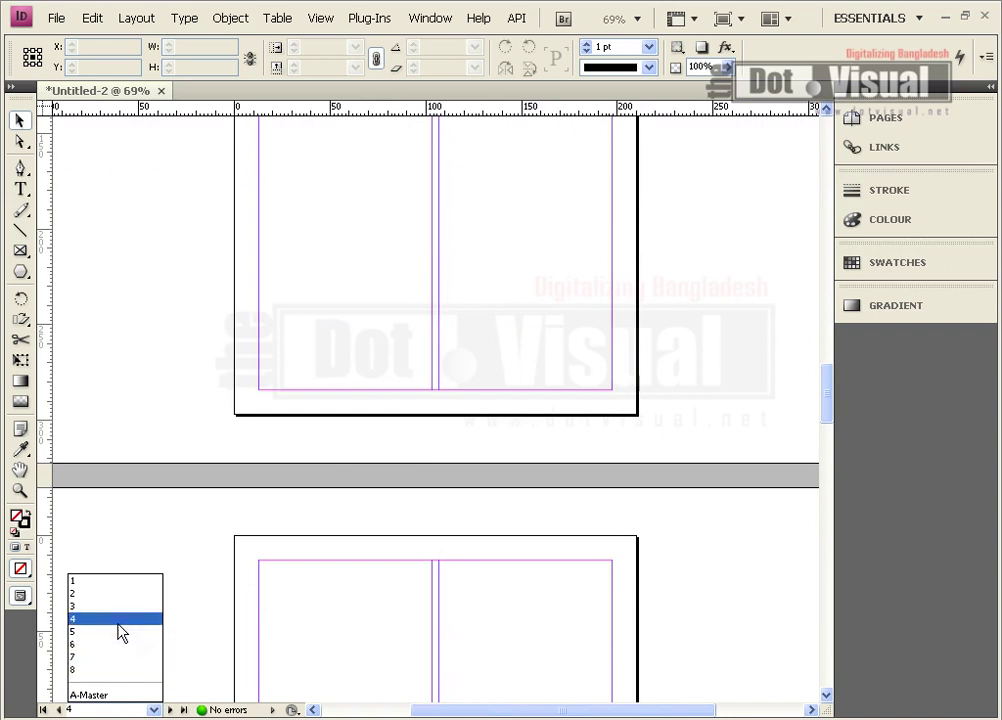
click(117, 620)
click(153, 710)
click(134, 699)
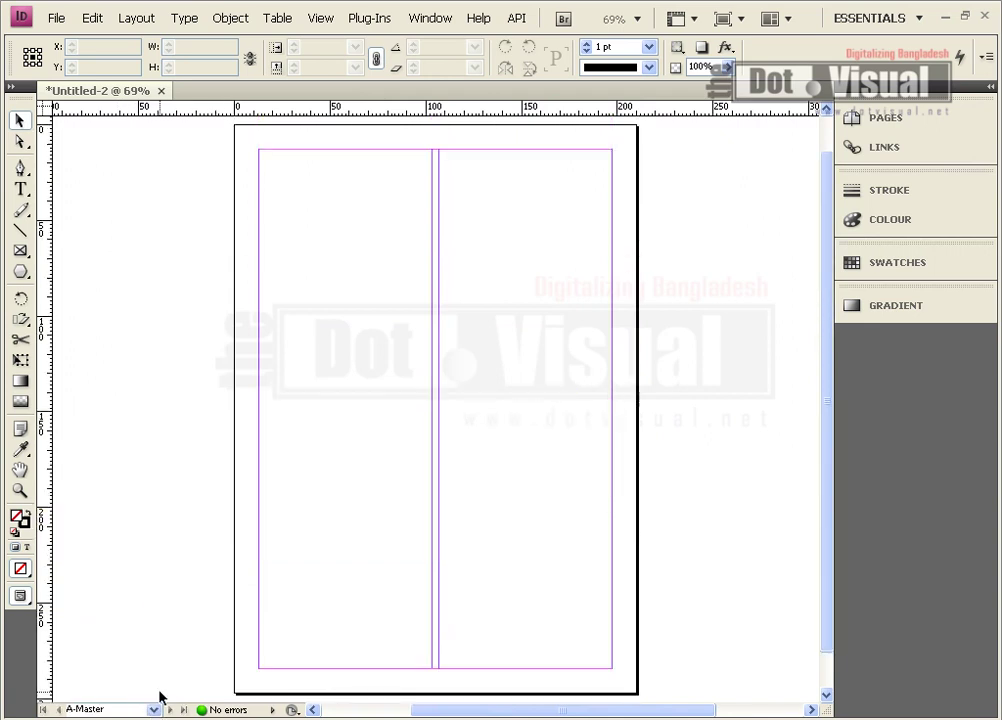
click(153, 710)
click(119, 582)
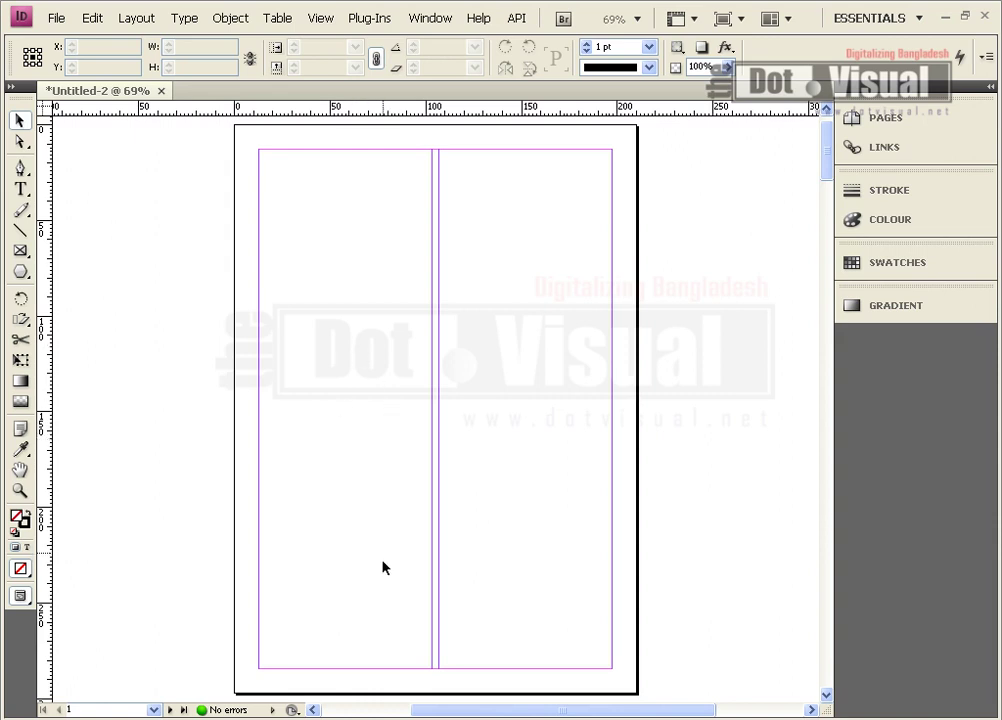
- Switch to Notepad, copy all of its text, and minimize it to return to InDesign
key(alt+Tab)
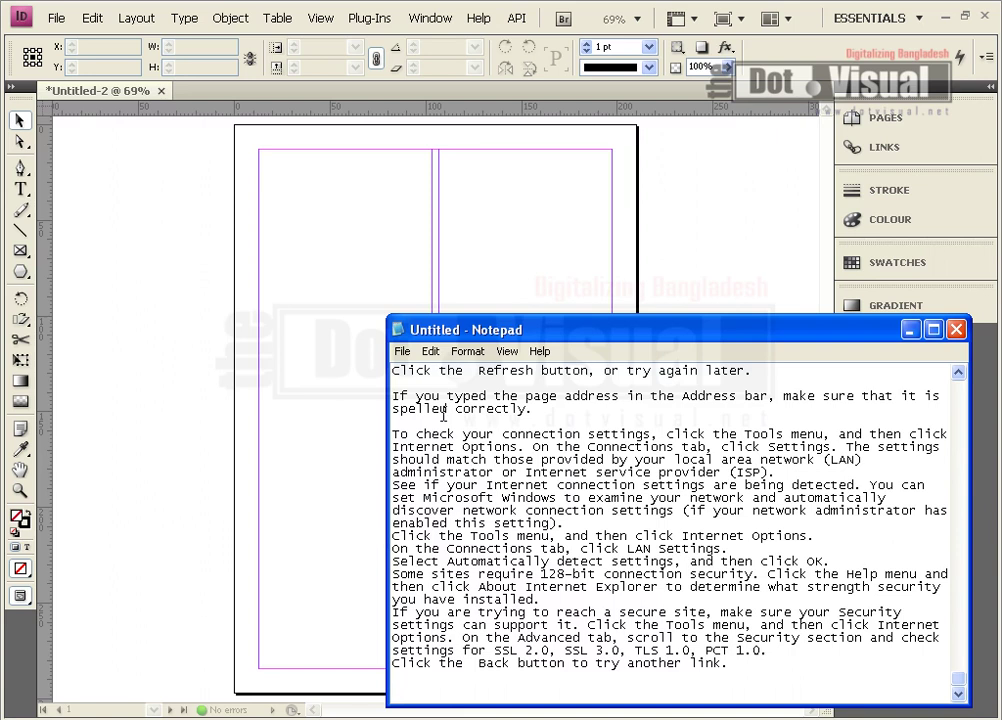
key(ctrl+a)
key(ctrl+c)
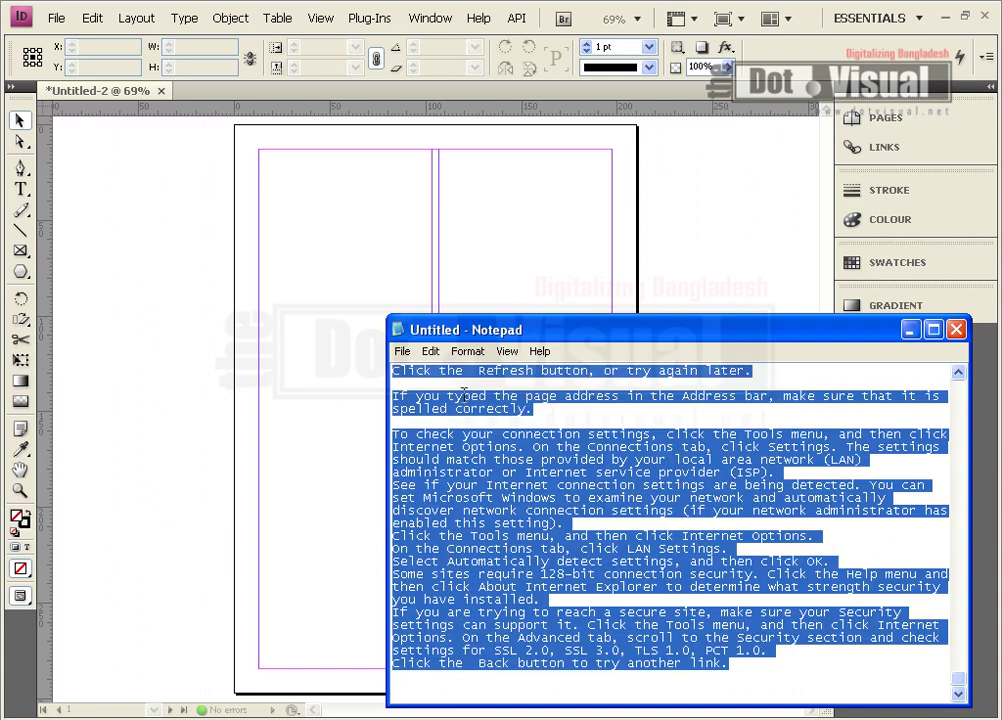
click(910, 330)
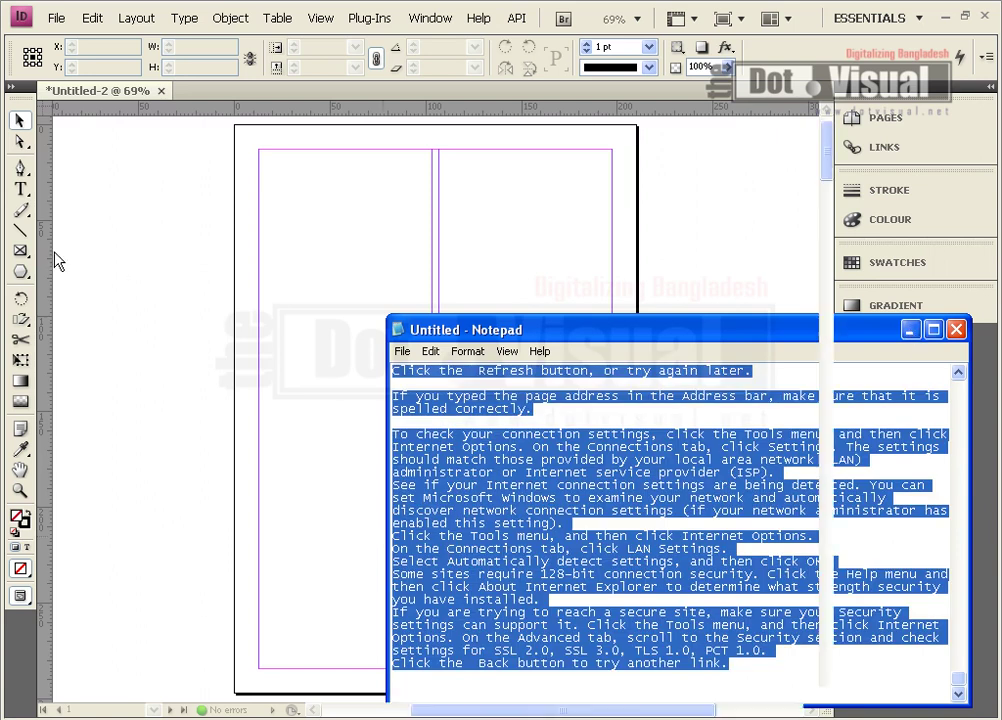
click(20, 189)
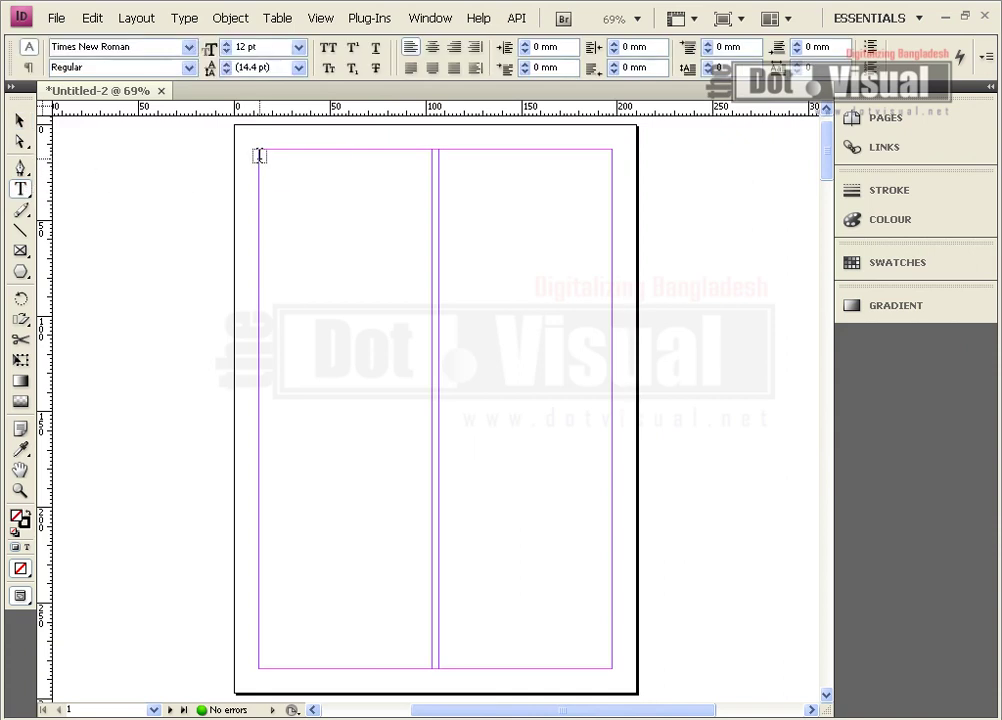
drag(259, 155, 611, 666)
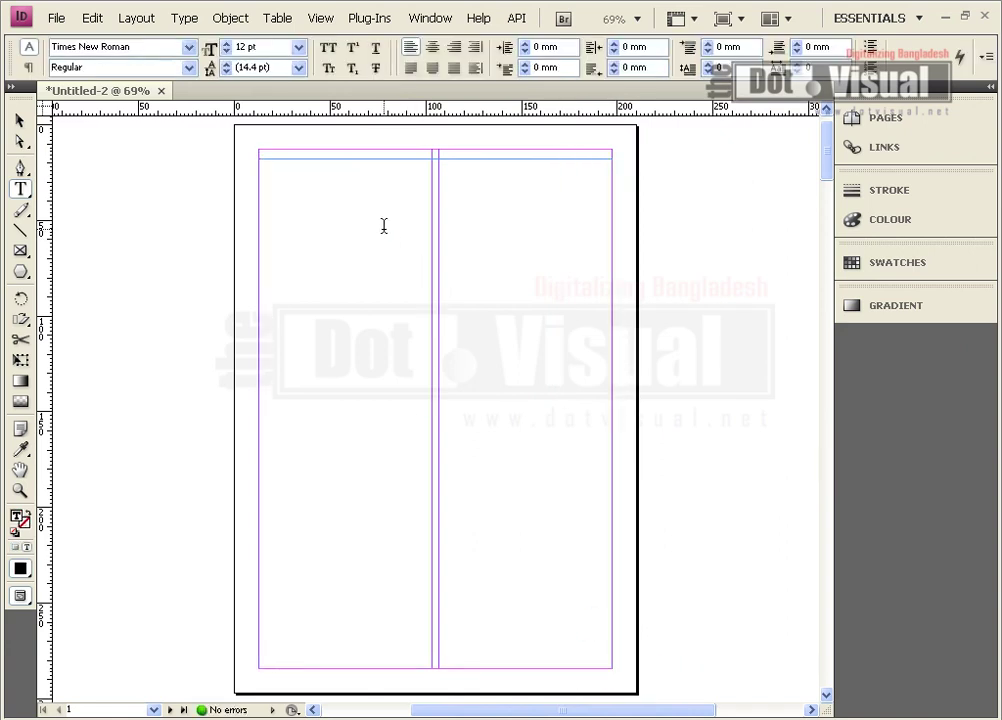
key(ctrl+v)
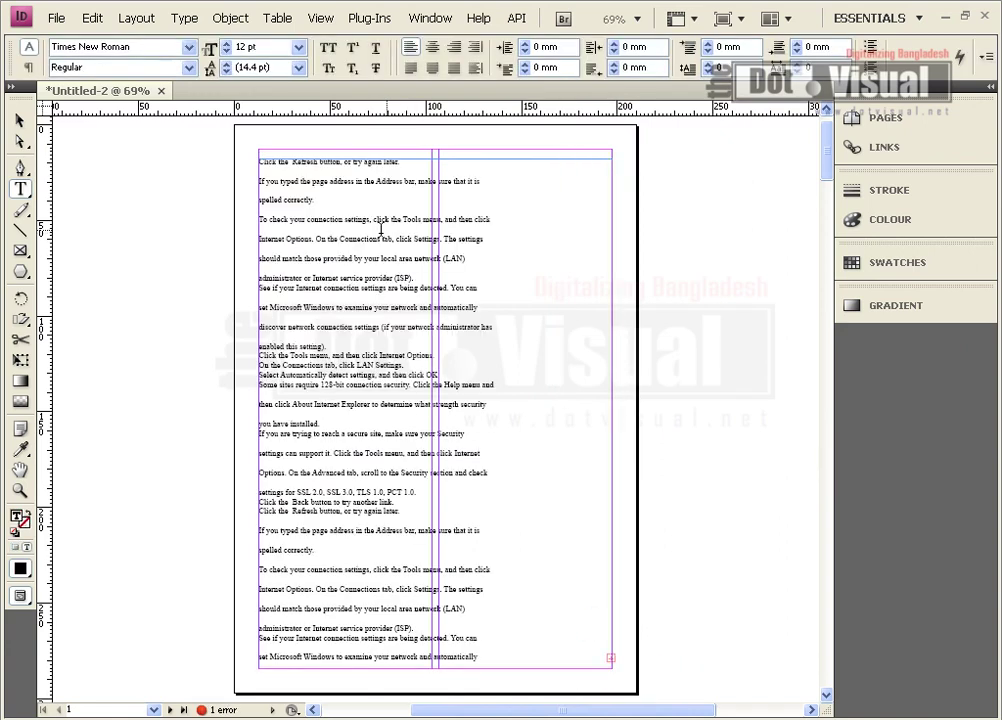
click(18, 120)
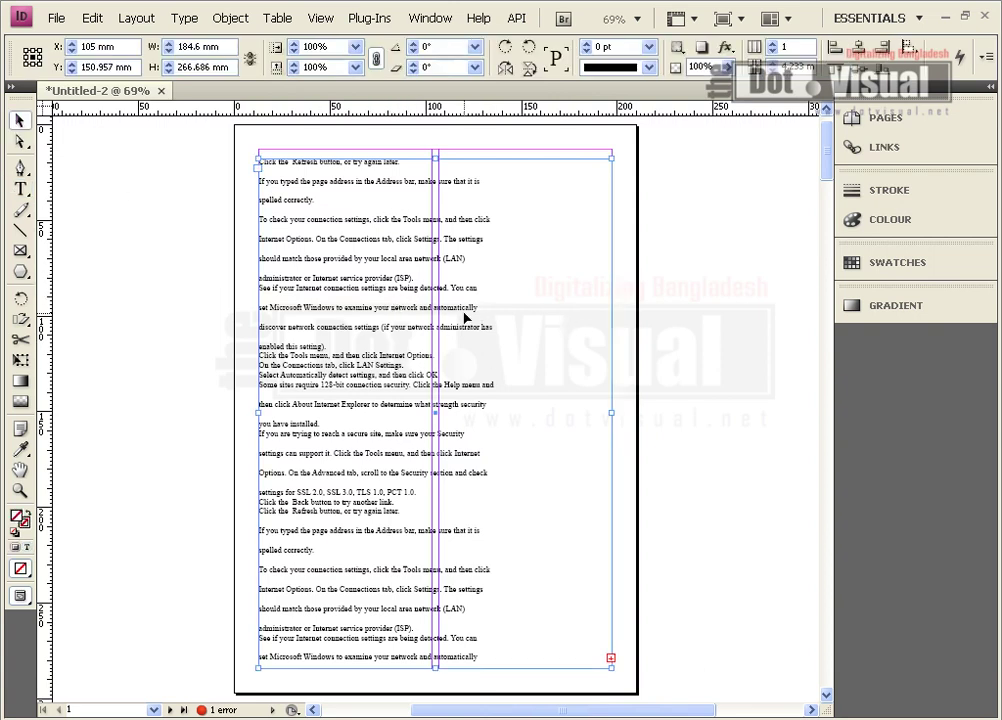
key(Delete)
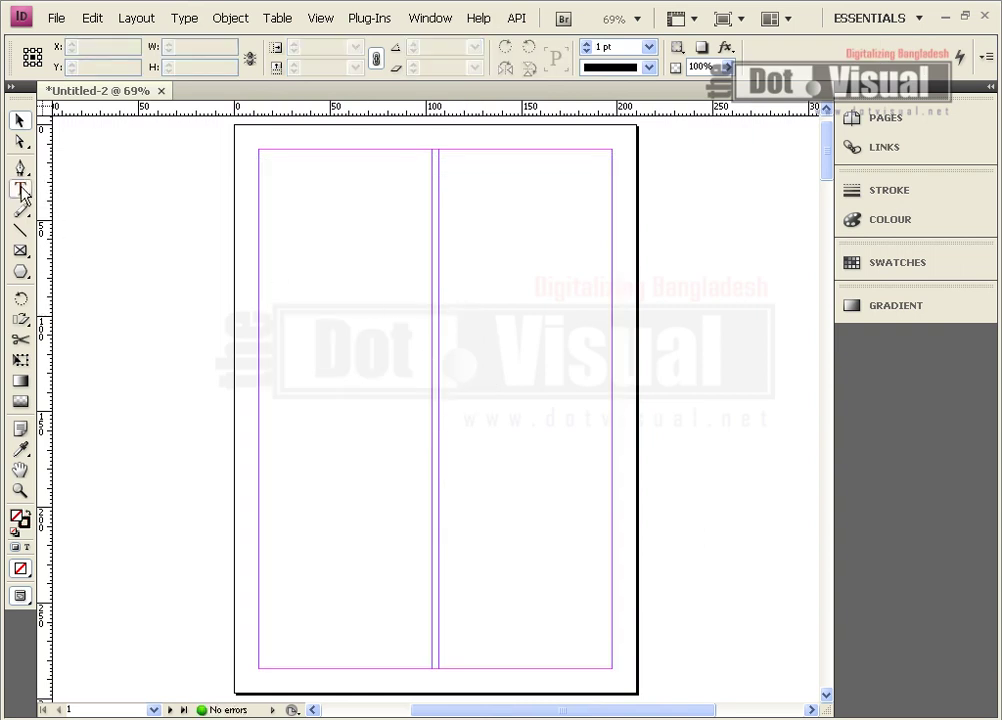
- Draw a text frame about 90 by 266 mm over page 1's left column and paste the copied text into it
click(22, 190)
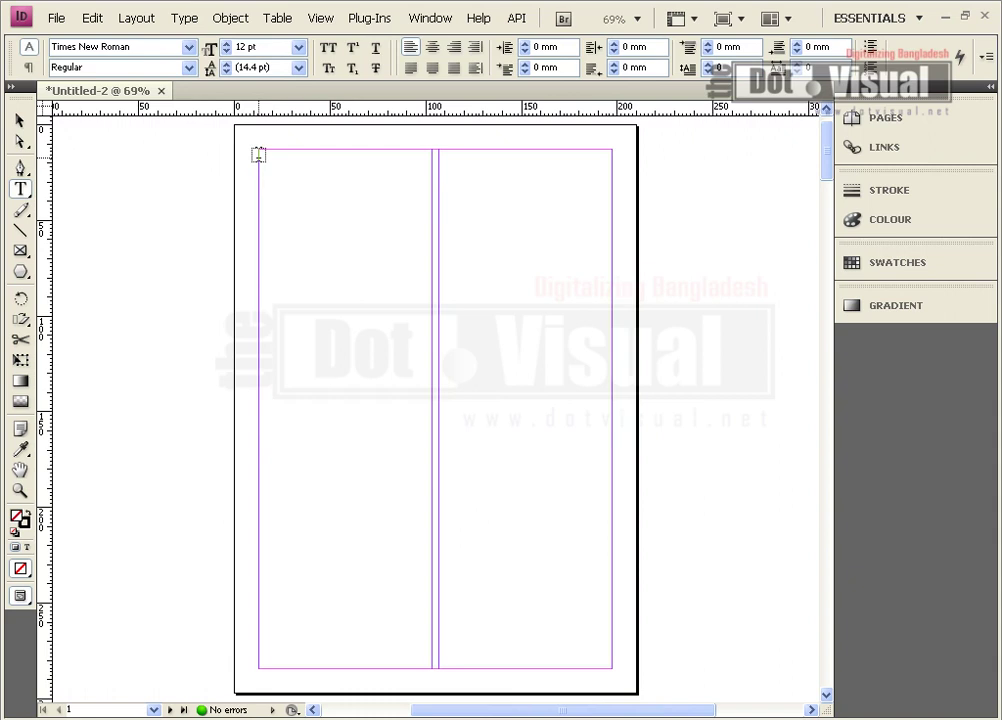
drag(258, 151, 432, 664)
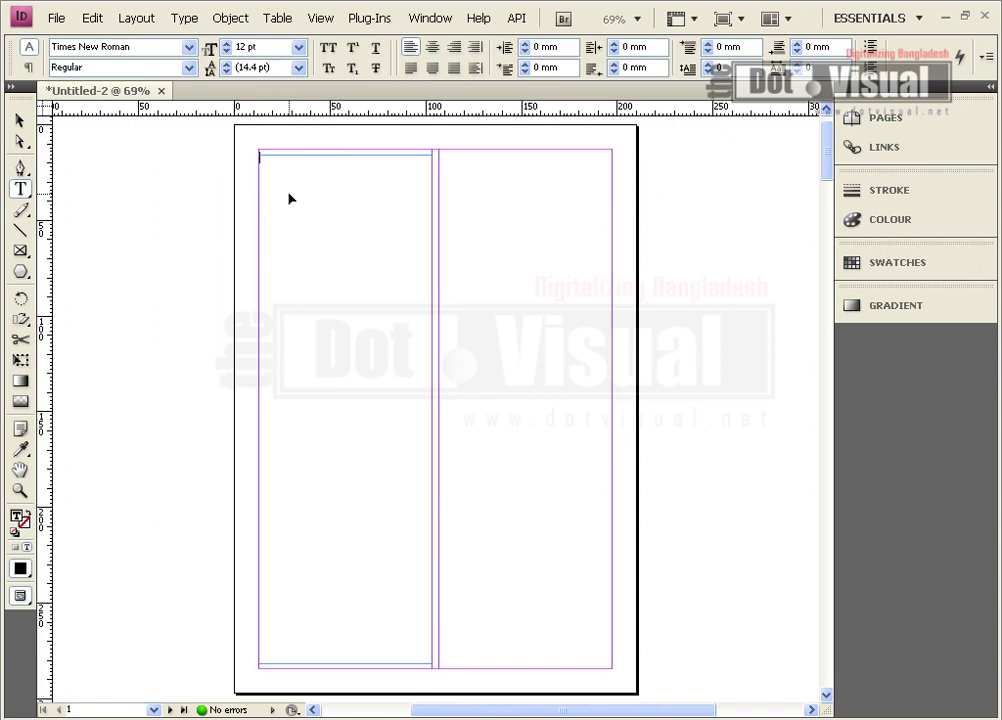
key(ctrl+v)
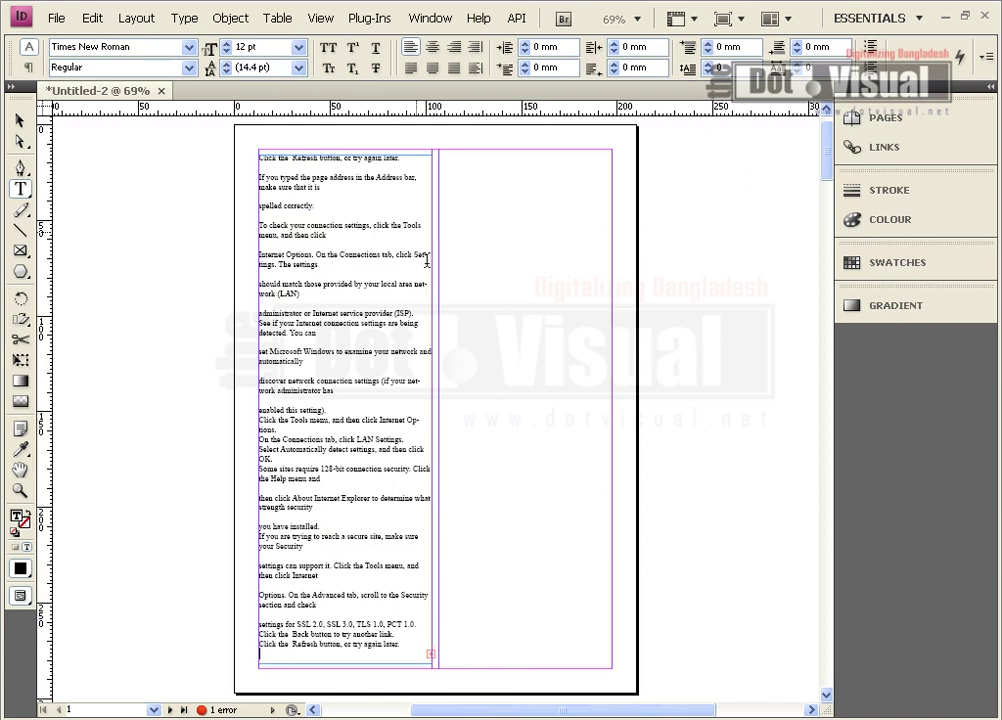
- Thread the overset text into a new frame about 90 by 266 mm over page 1's right column
click(18, 120)
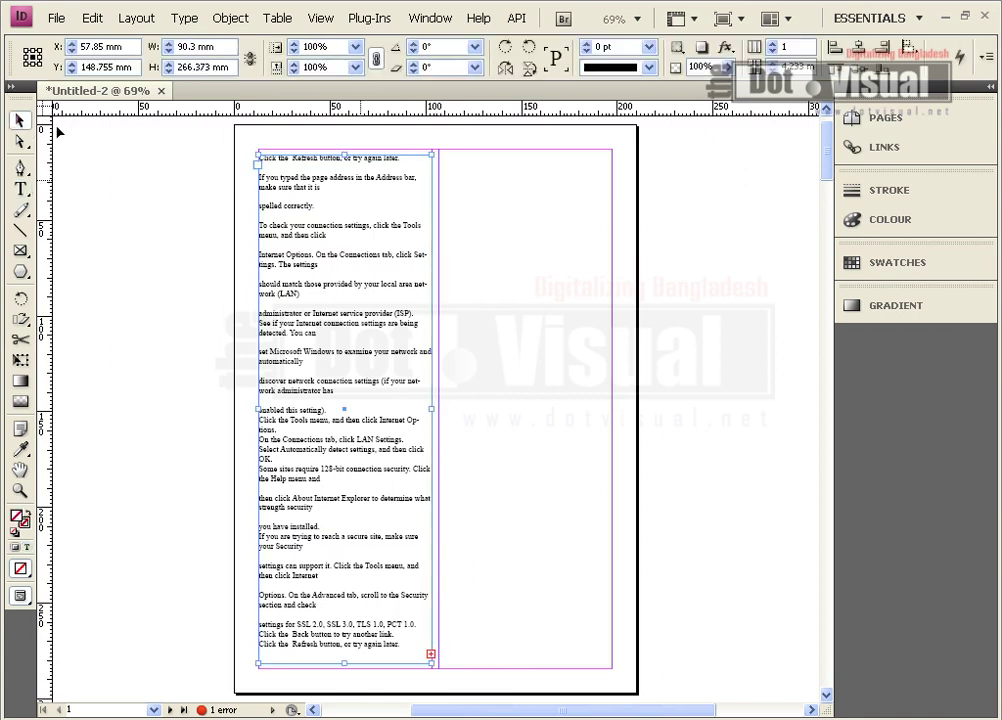
click(431, 656)
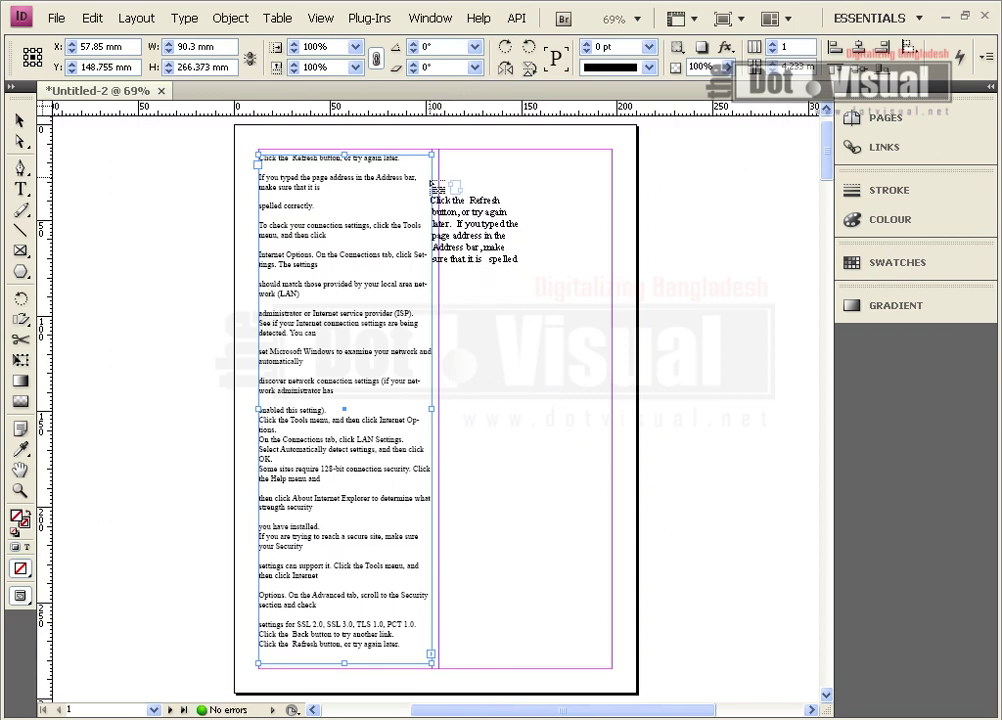
drag(440, 156, 615, 664)
- Continue the overset text from page 1 into a linked frame about 90 by 269 mm over page 2's left column
scroll(560, 580, down, 3)
scroll(532, 531, down, 3)
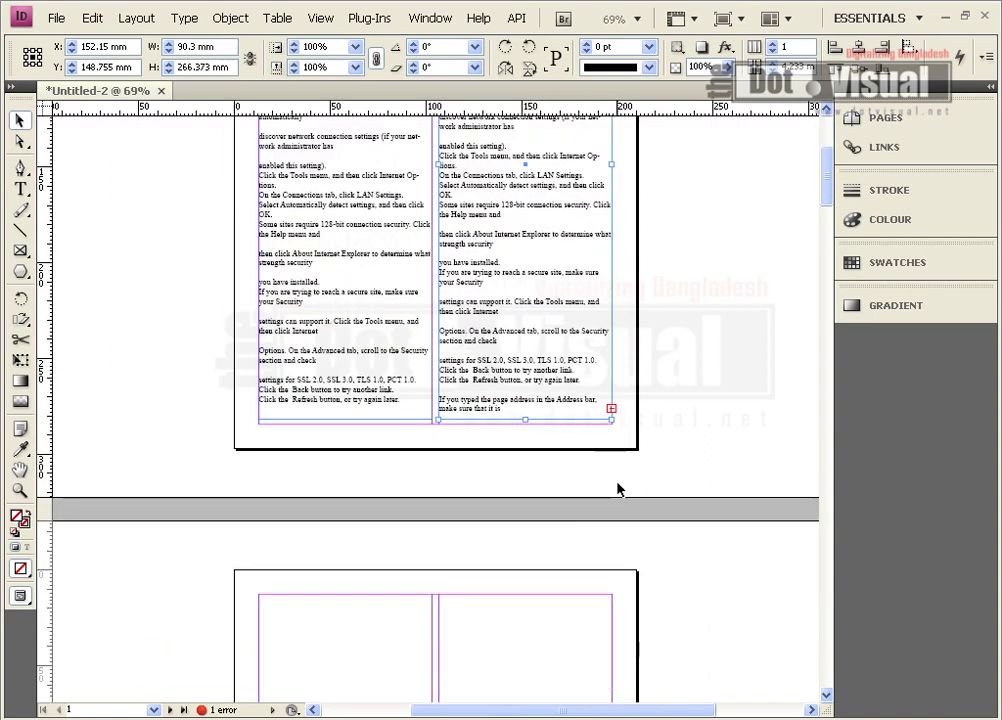
click(611, 409)
scroll(611, 420, down, 6)
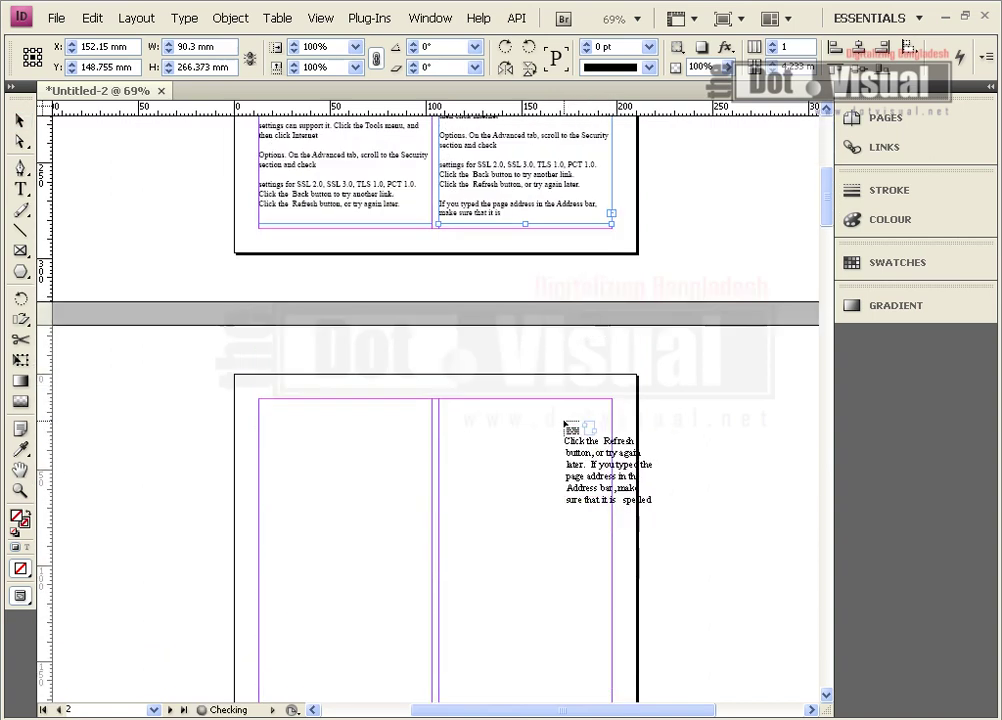
drag(260, 302, 432, 466)
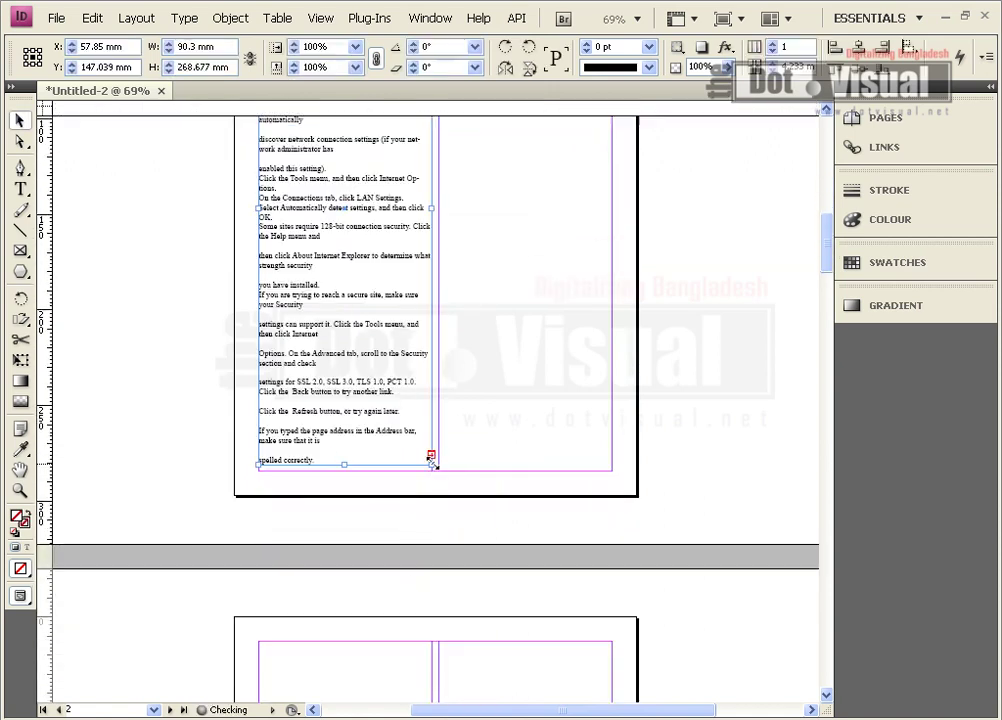
- Flow the remaining overset text into a linked frame about 90 by 266 mm over page 2's right column
click(431, 455)
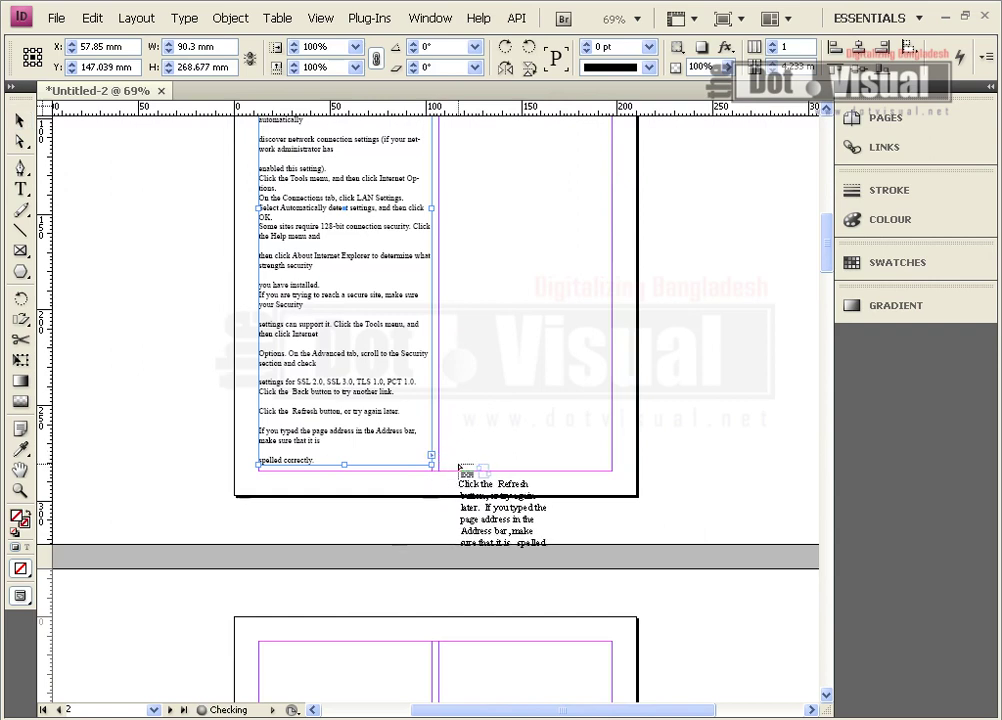
scroll(461, 474, up, 3)
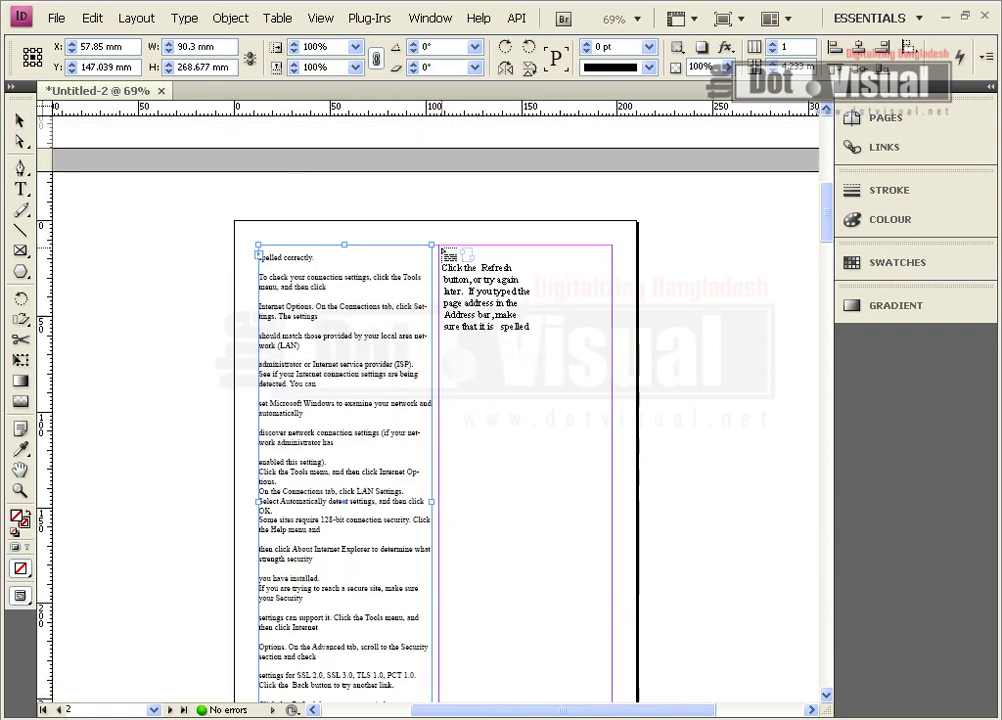
drag(441, 248, 610, 655)
- Continue the overset text from page 2 into a linked frame about 90 by 269 mm over page 3's left column
scroll(539, 516, down, 3)
scroll(539, 500, up, 10)
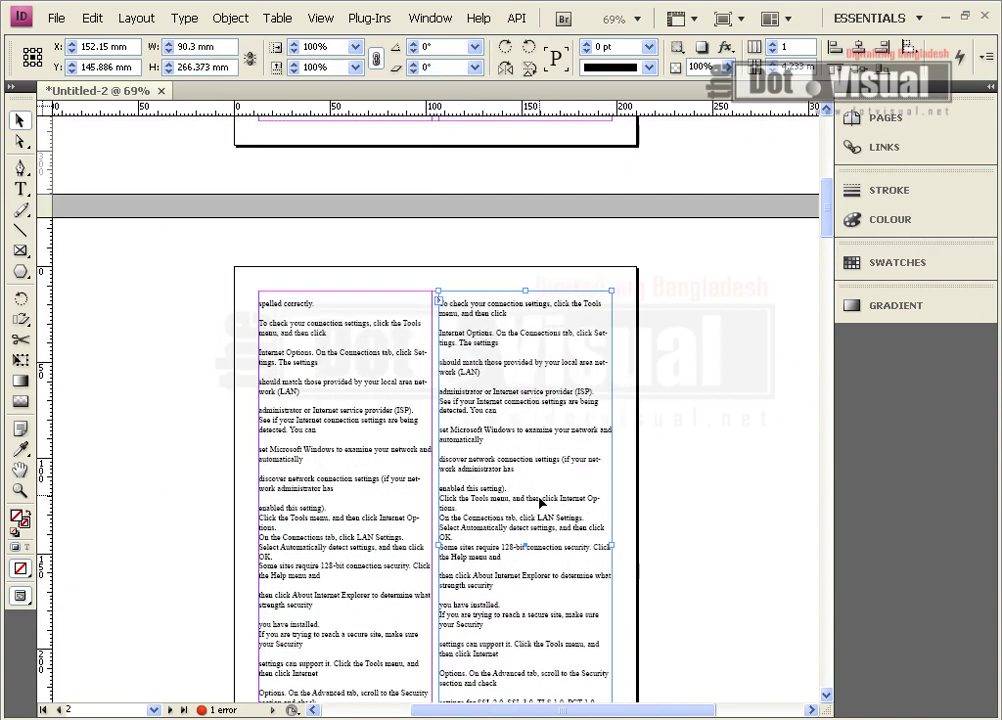
scroll(462, 482, down, 5)
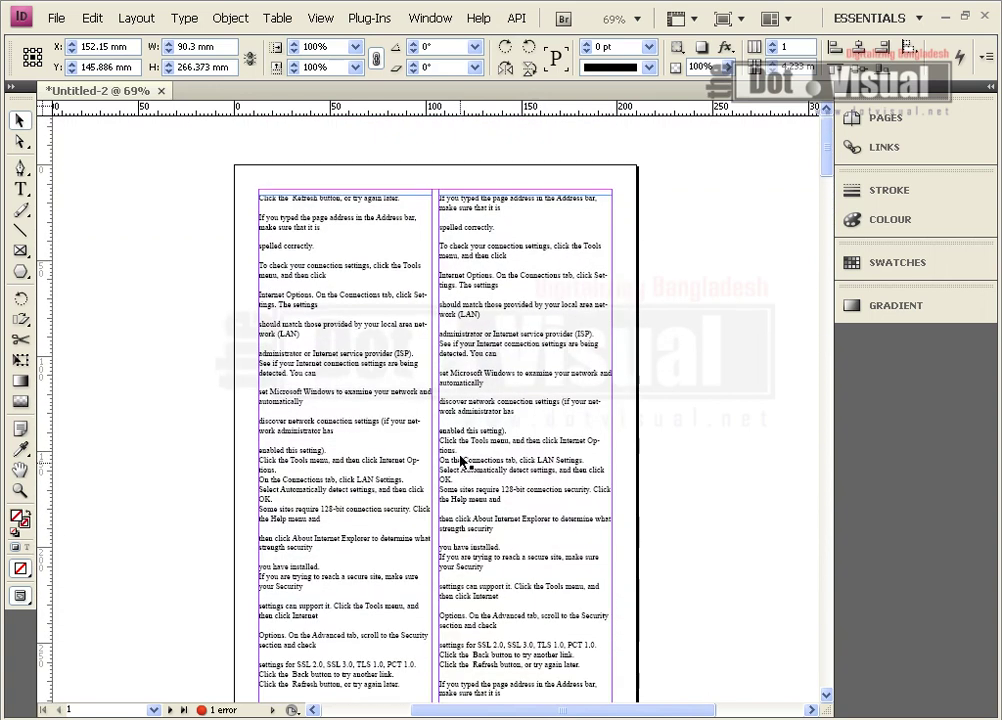
scroll(478, 435, down, 5)
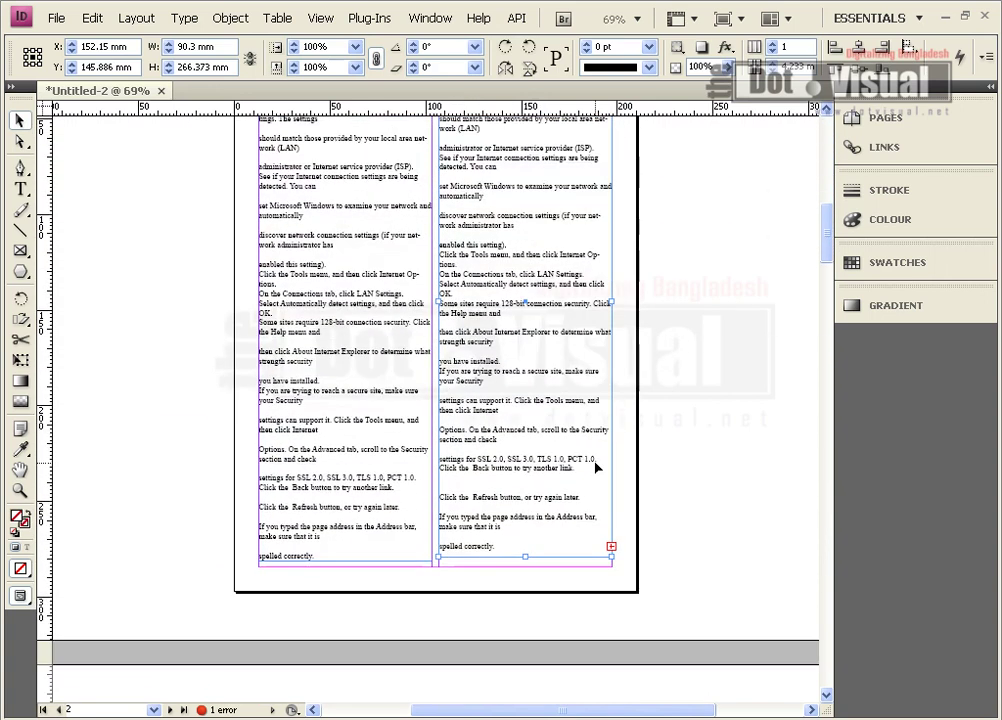
click(611, 156)
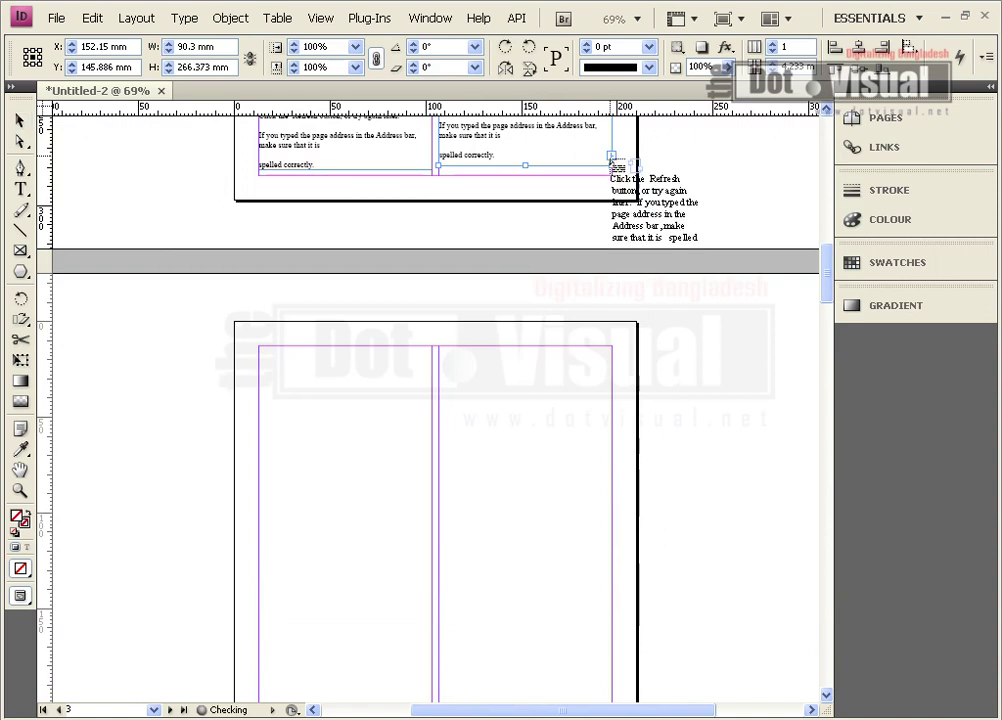
scroll(400, 390, down, 2)
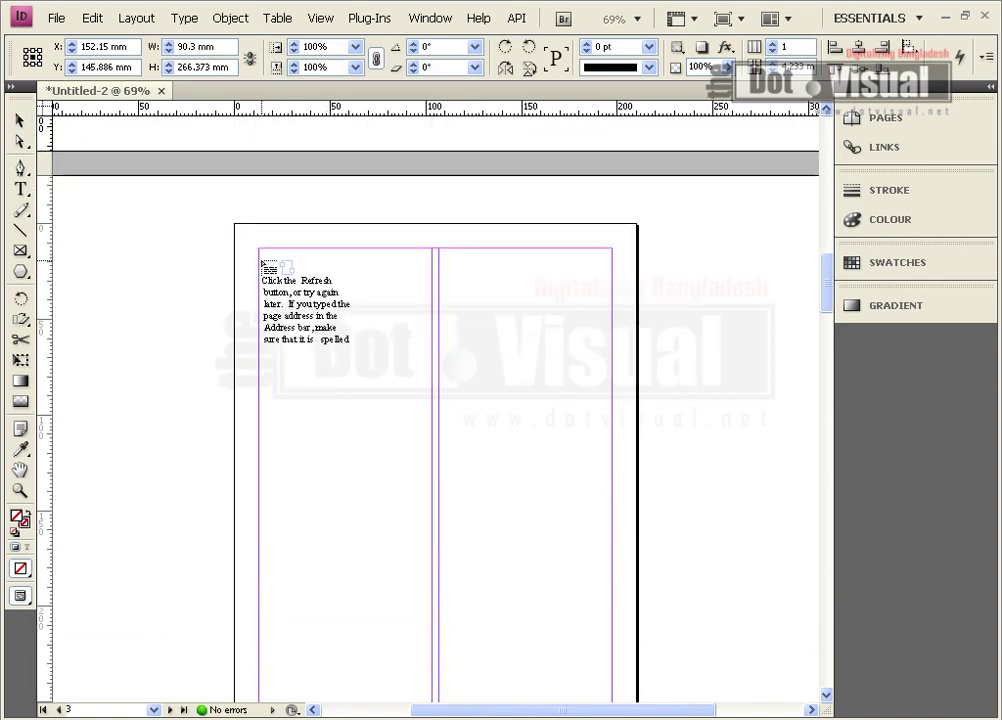
drag(262, 255, 431, 576)
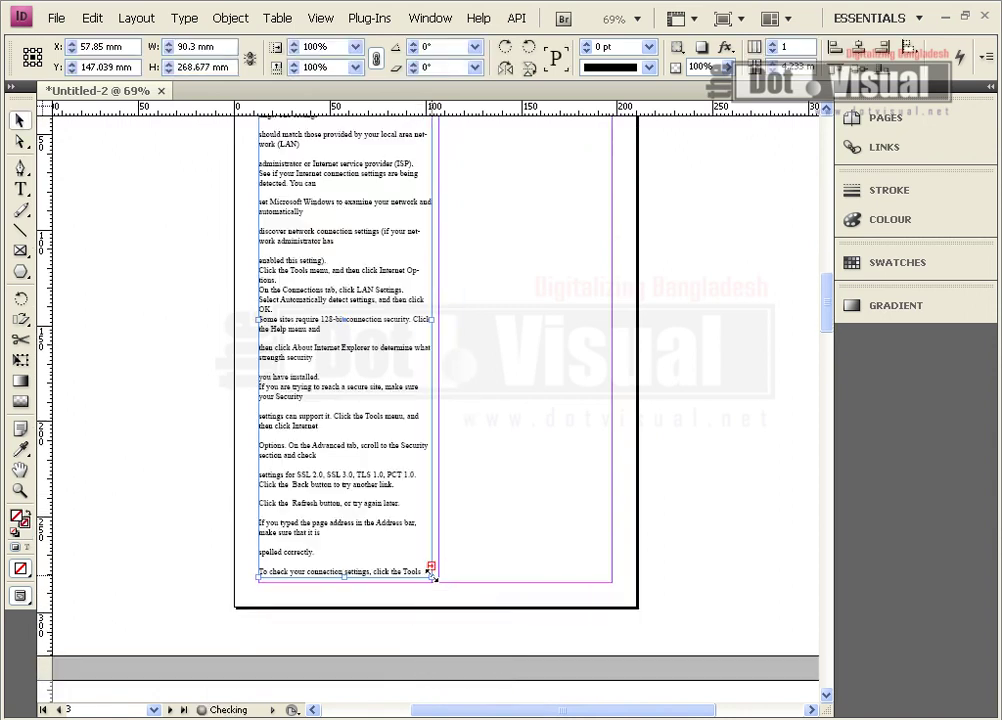
- Flow the remaining overset text into a linked frame about 87 by 269 mm over page 3's right column
click(431, 566)
scroll(449, 420, up, 2)
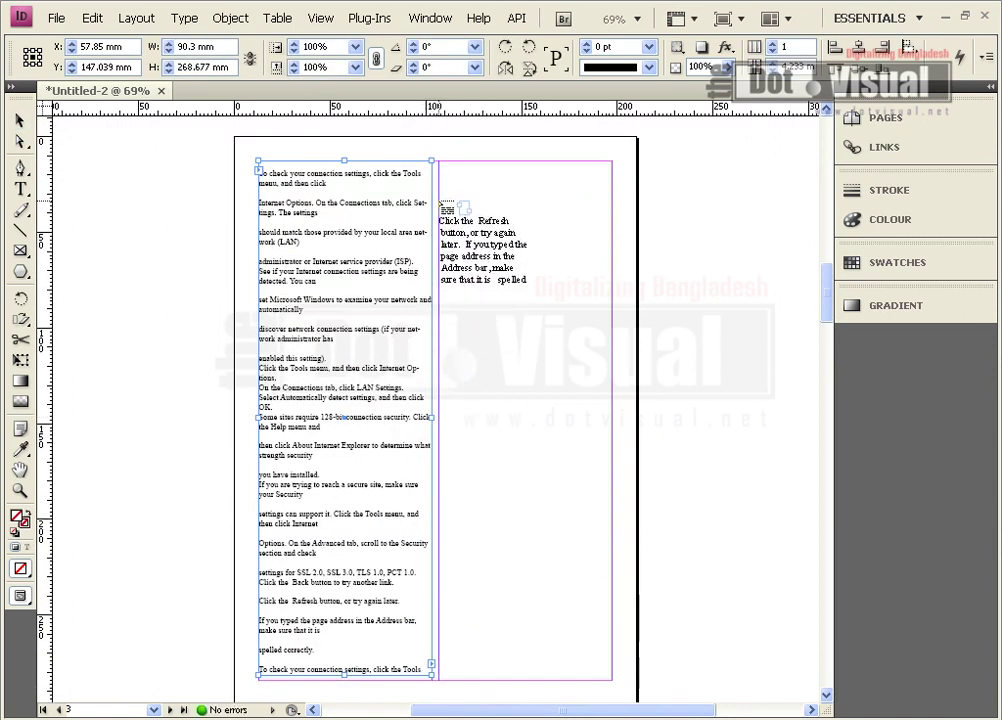
drag(441, 163, 607, 673)
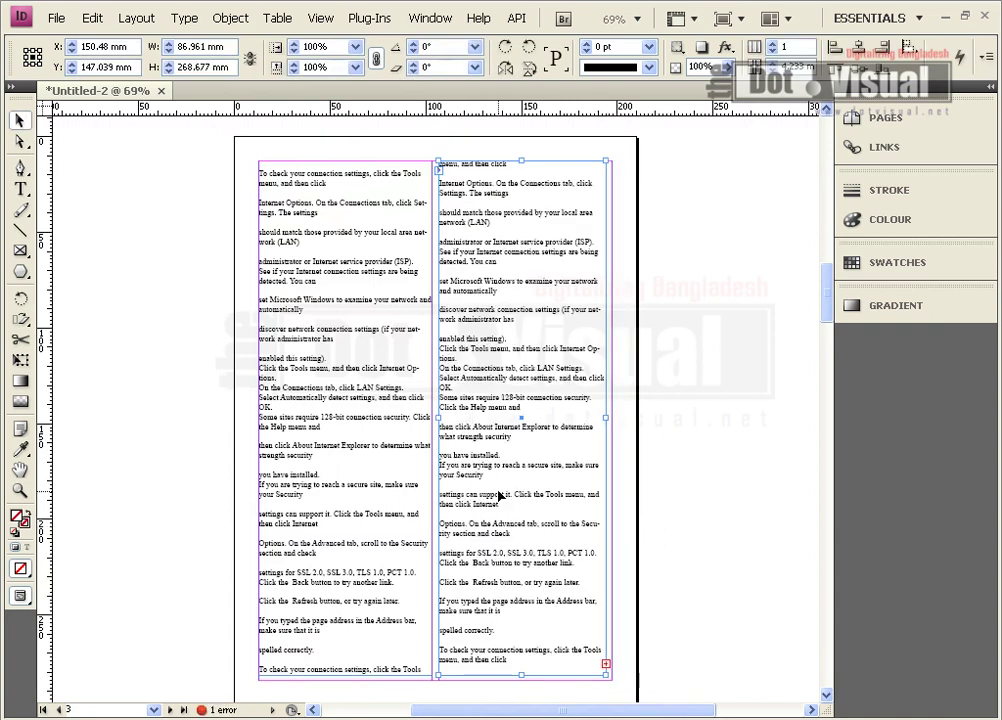
- Insert a test line "fghfghfghfghfghfgh" followed by blank lines after "your Security" in page 2's left column
scroll(405, 500, down, 15)
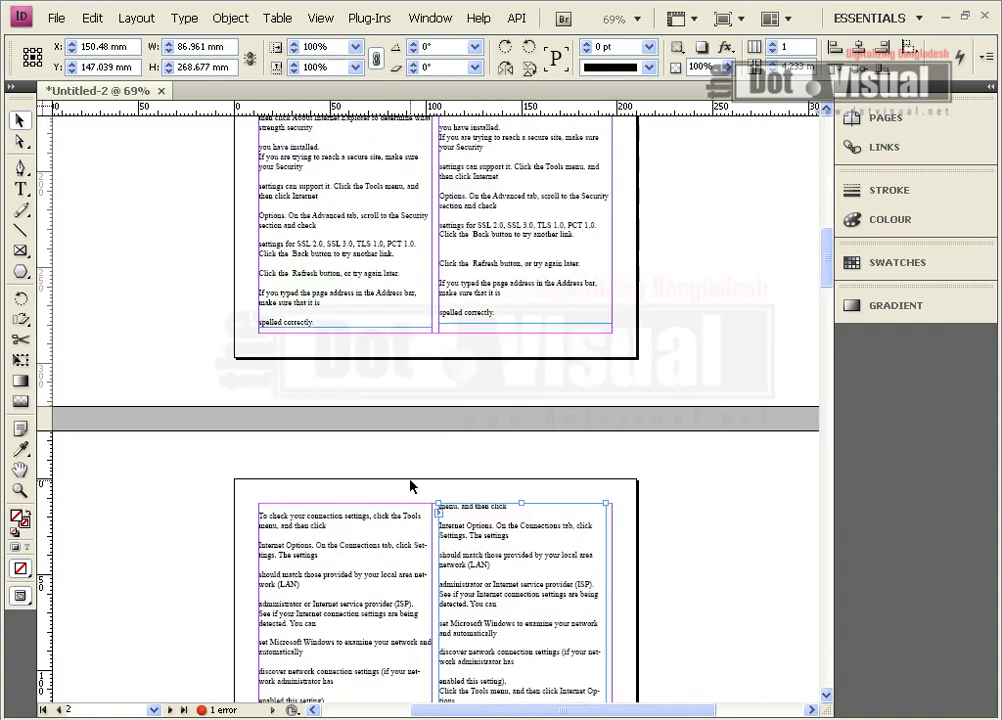
scroll(410, 481, down, 3)
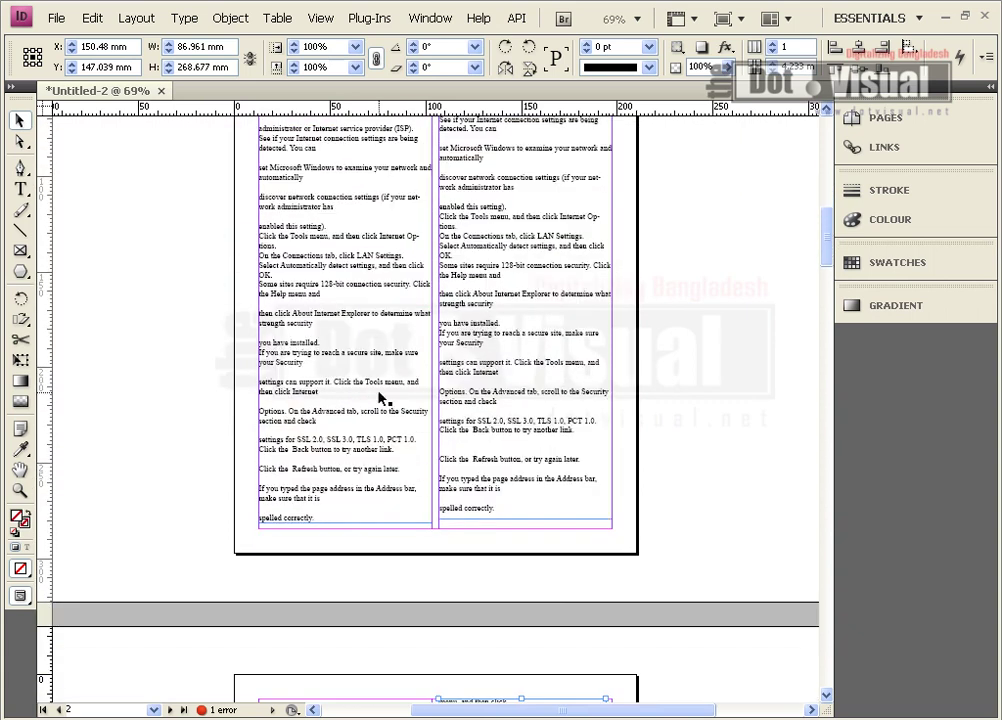
key(t)
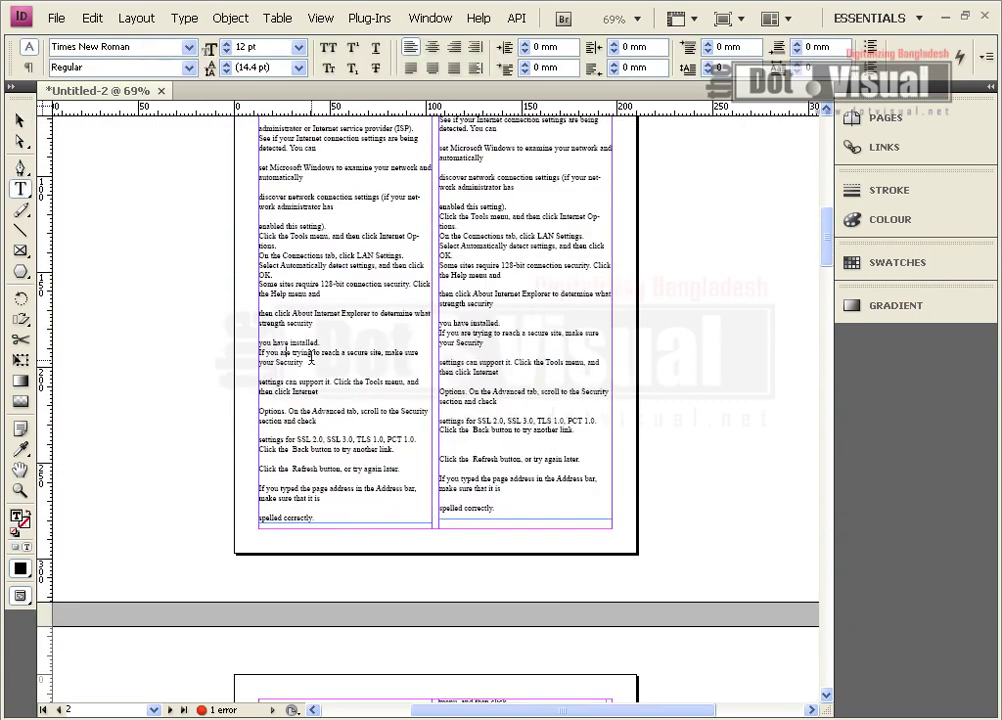
key(Return)
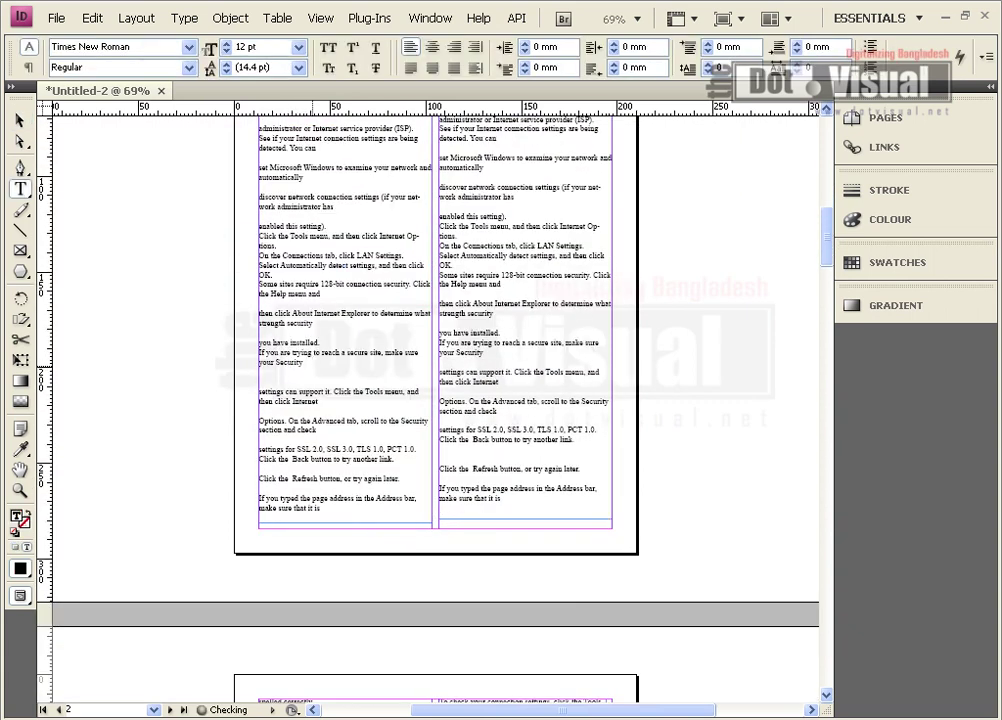
text(fghfghfghfghfghfgh)
key(Return)
key(Return)
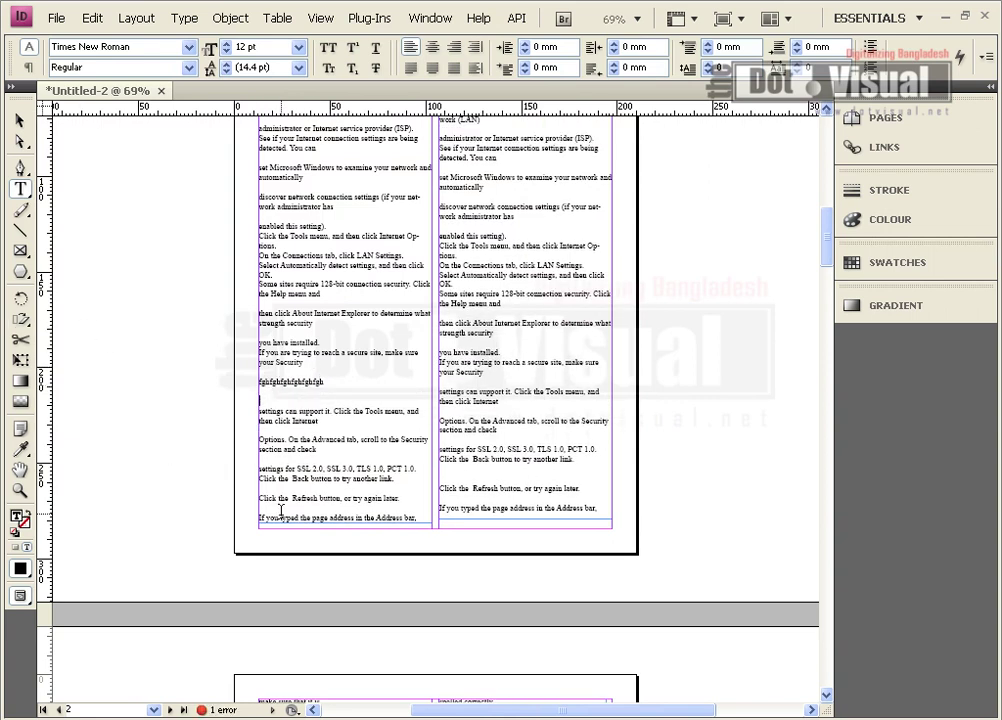
- Examine how the text reflows through the linked frames across pages 1 to 3 after the insertion
scroll(437, 324, up, 2)
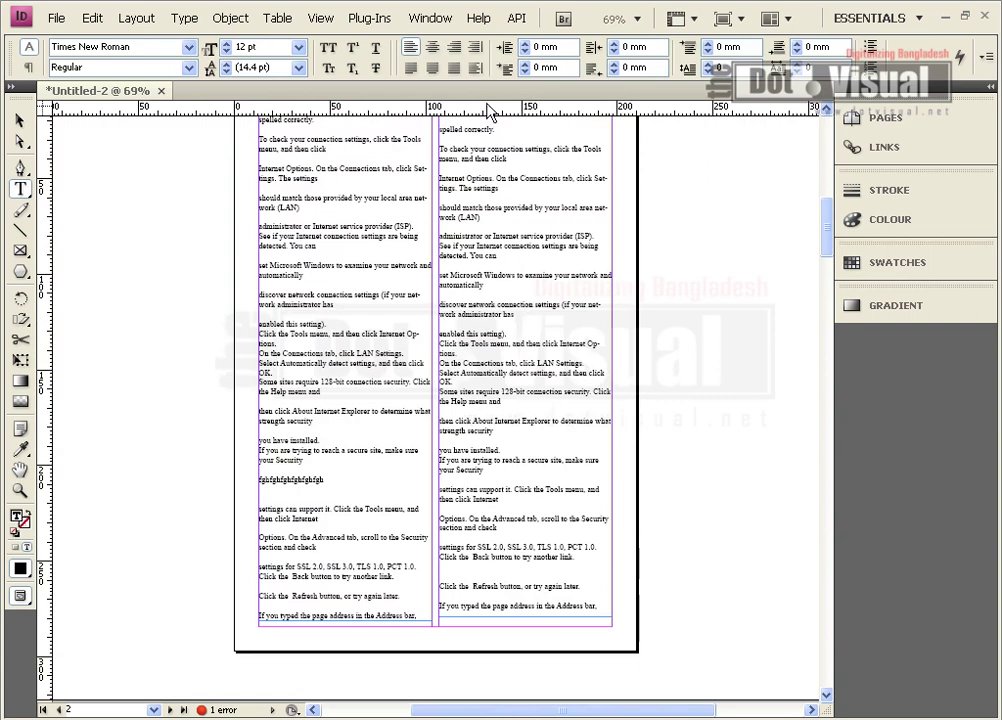
scroll(435, 362, down, 5)
scroll(437, 604, down, 10)
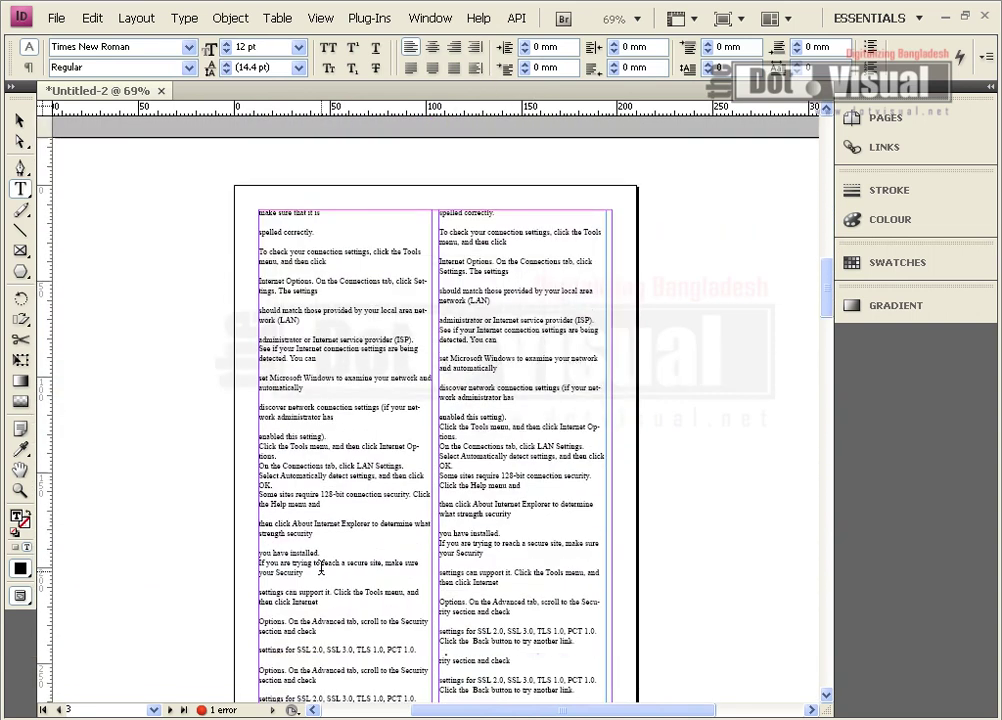
scroll(332, 575, down, 8)
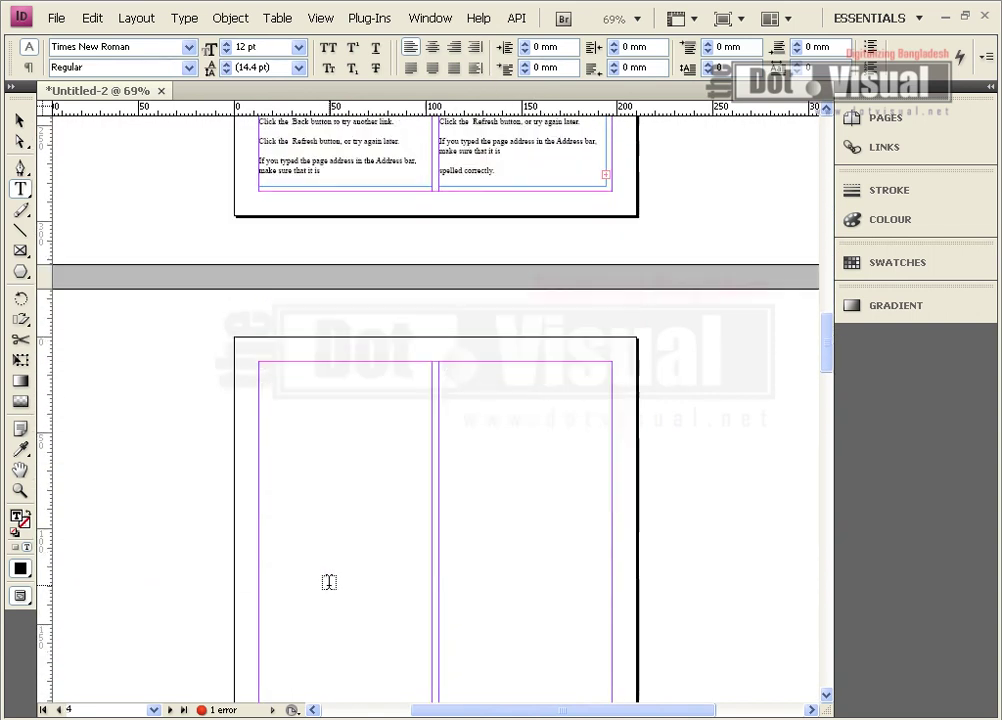
scroll(329, 578, up, 6)
scroll(329, 578, up, 16)
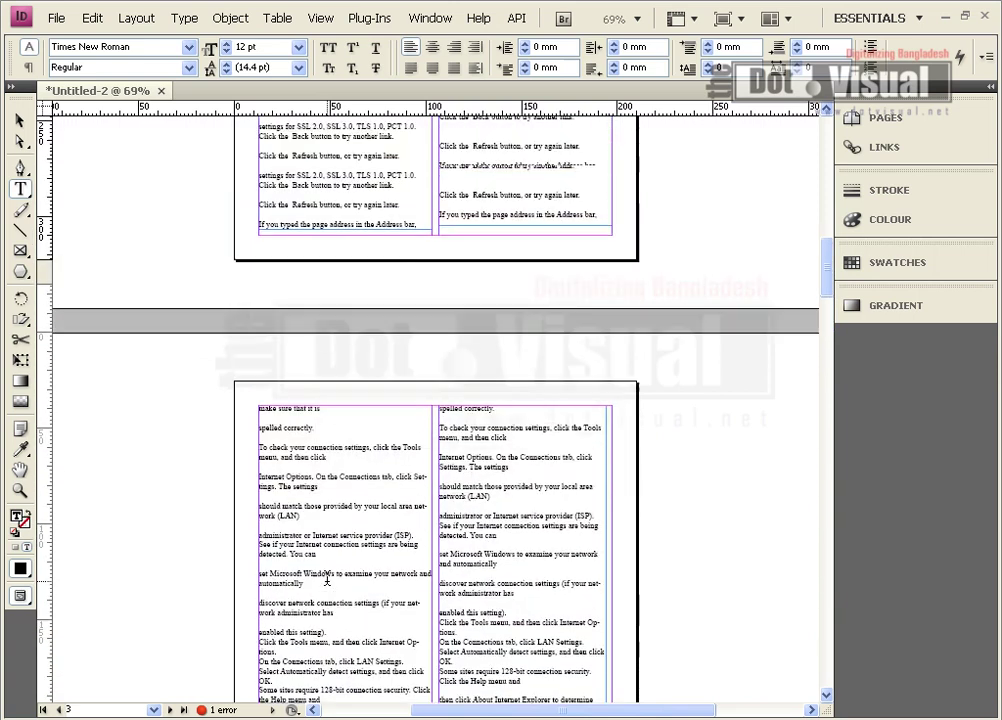
scroll(327, 578, up, 14)
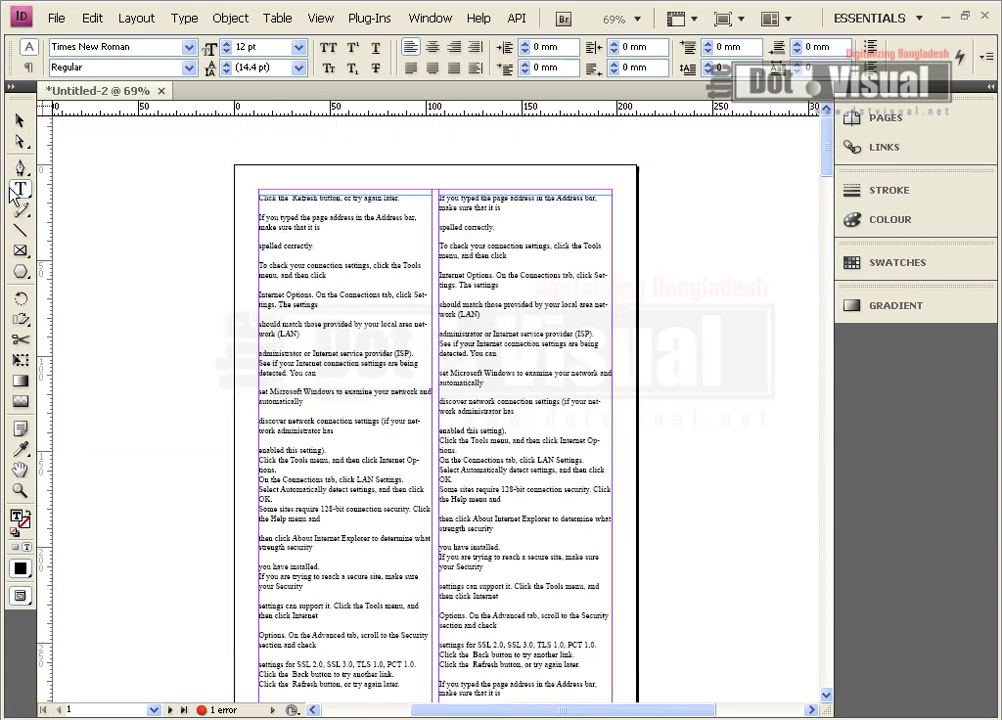
key(Escape)
click(163, 219)
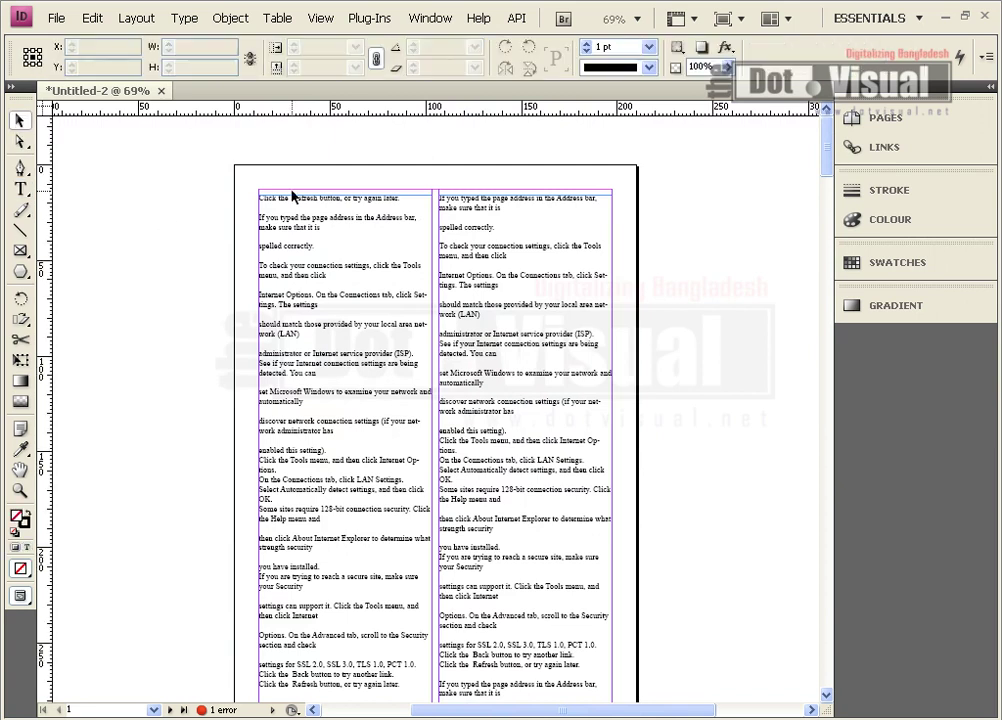
scroll(385, 280, down, 4)
scroll(385, 280, down, 3)
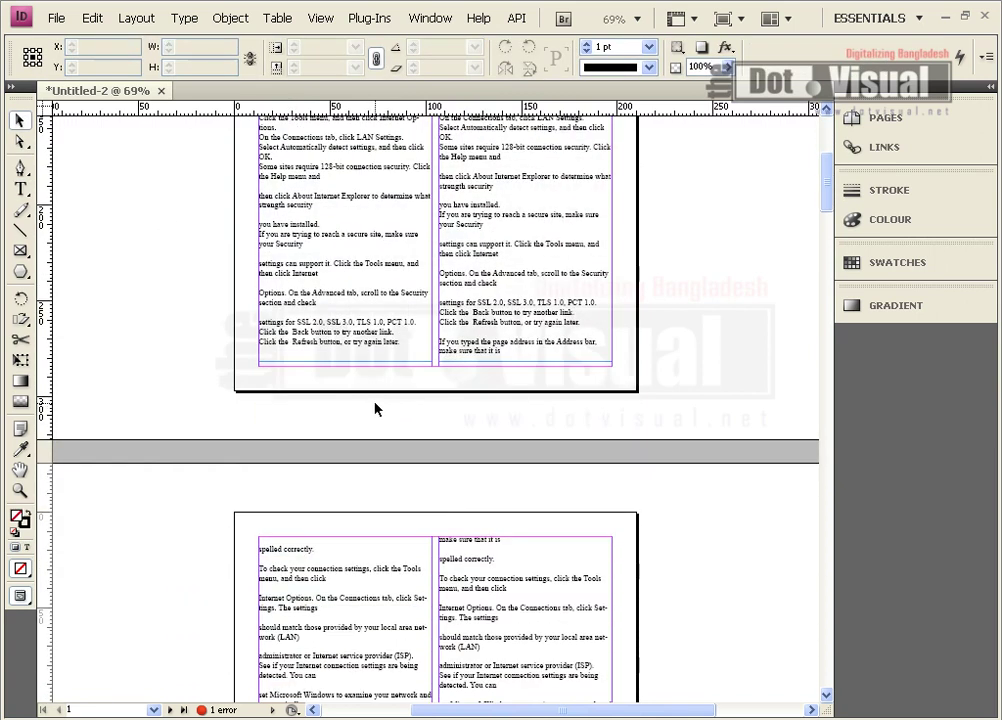
scroll(380, 400, down, 16)
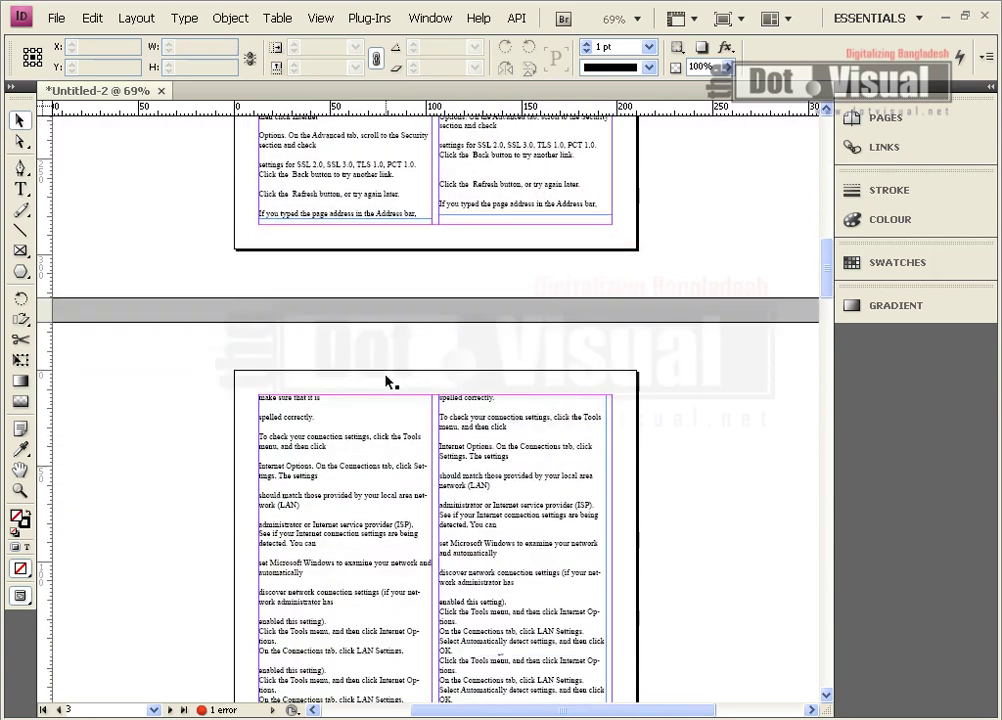
scroll(387, 378, down, 16)
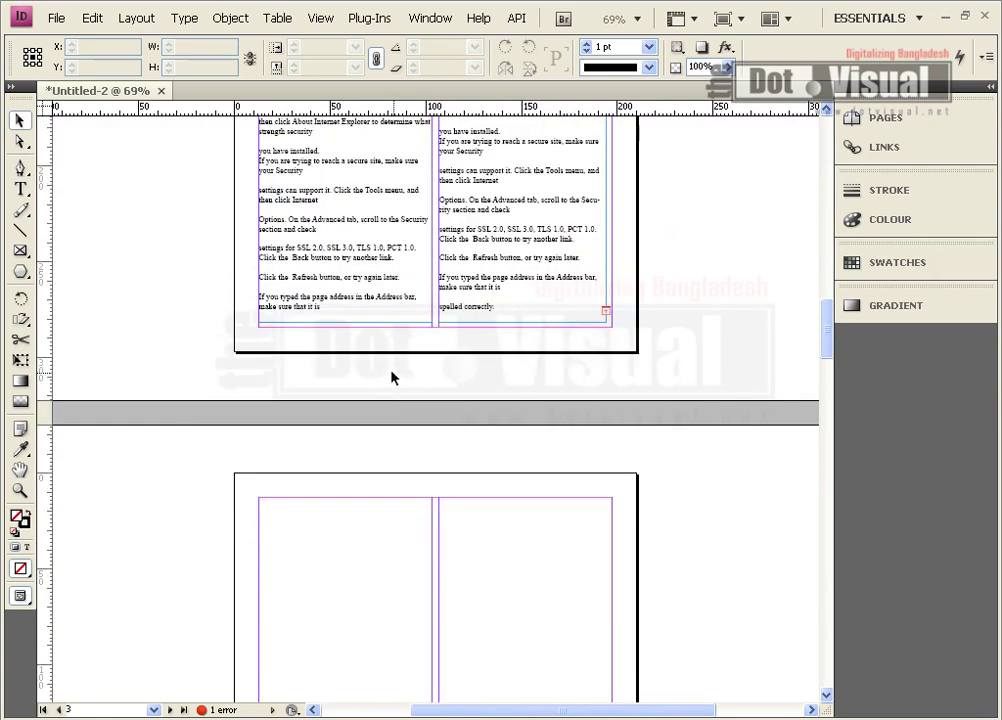
scroll(393, 378, up, 16)
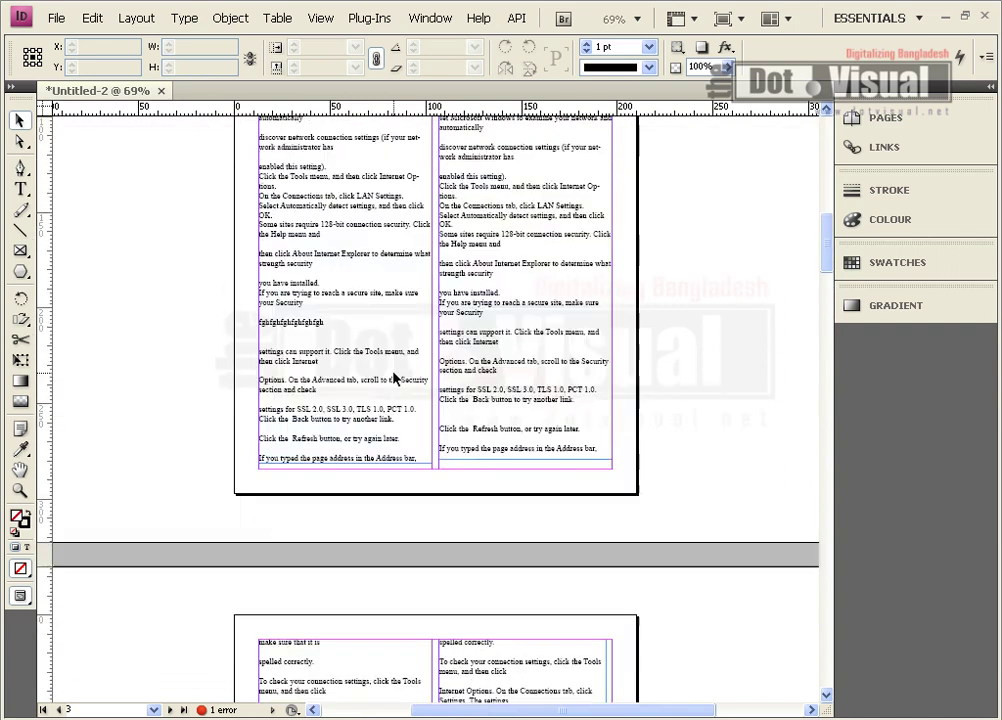
scroll(395, 378, down, 5)
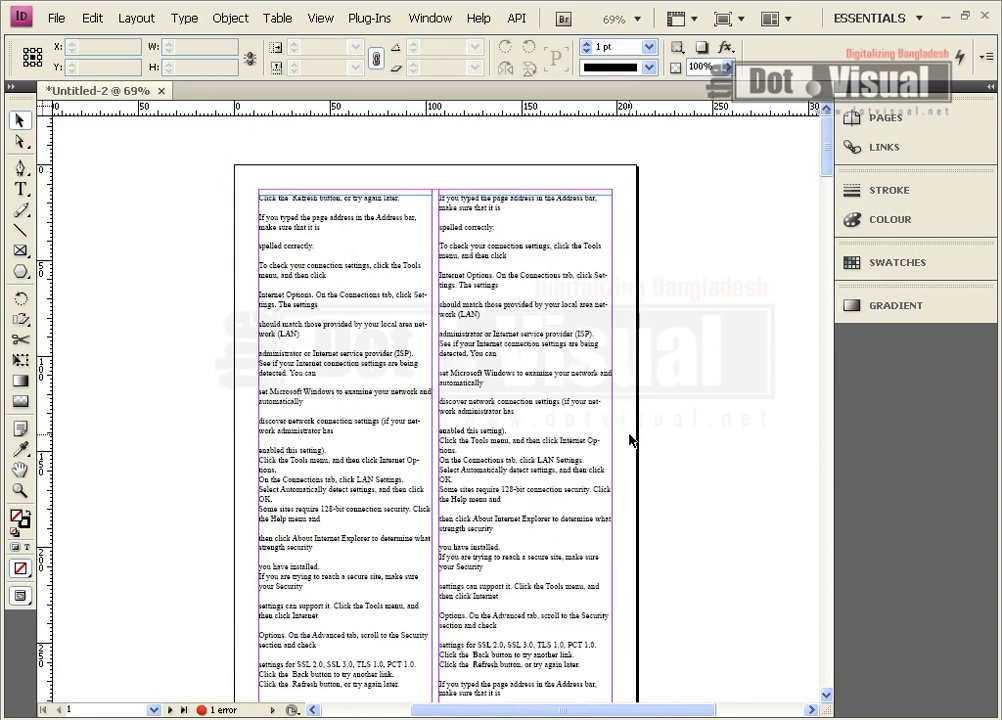
- Close the document without saving and create a new one-page, single-column A4 document with the default preset
click(162, 92)
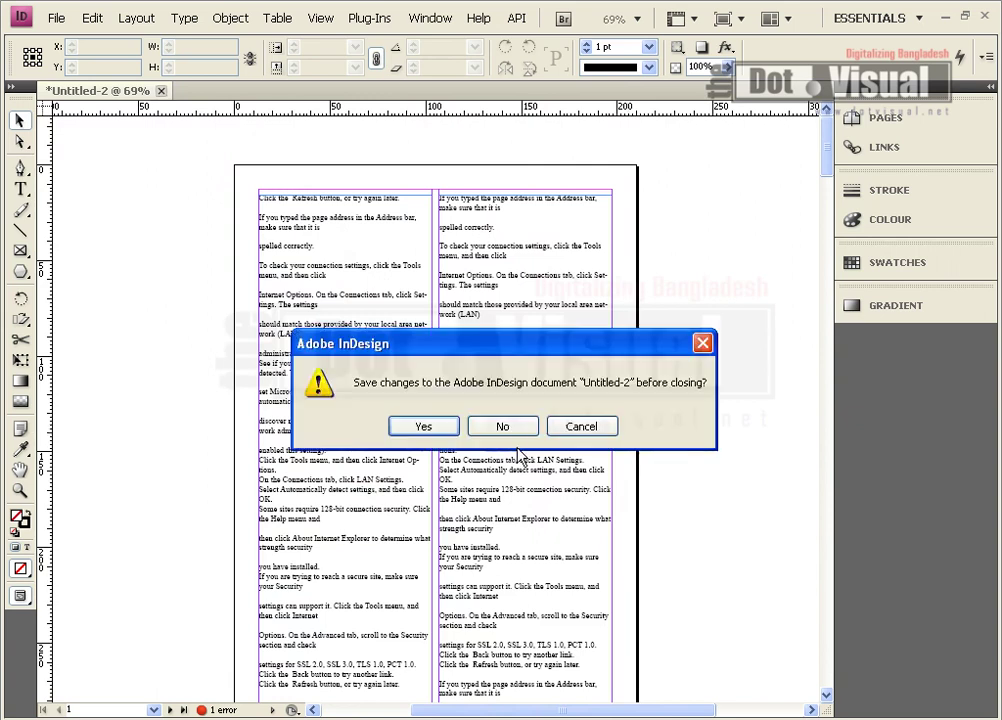
click(505, 426)
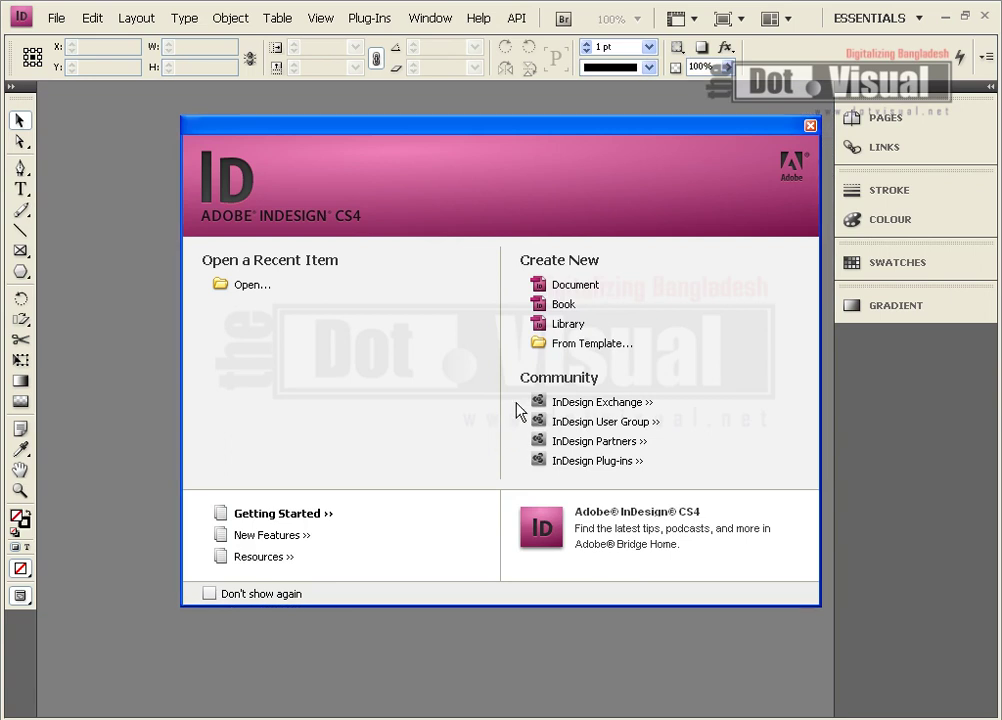
click(578, 288)
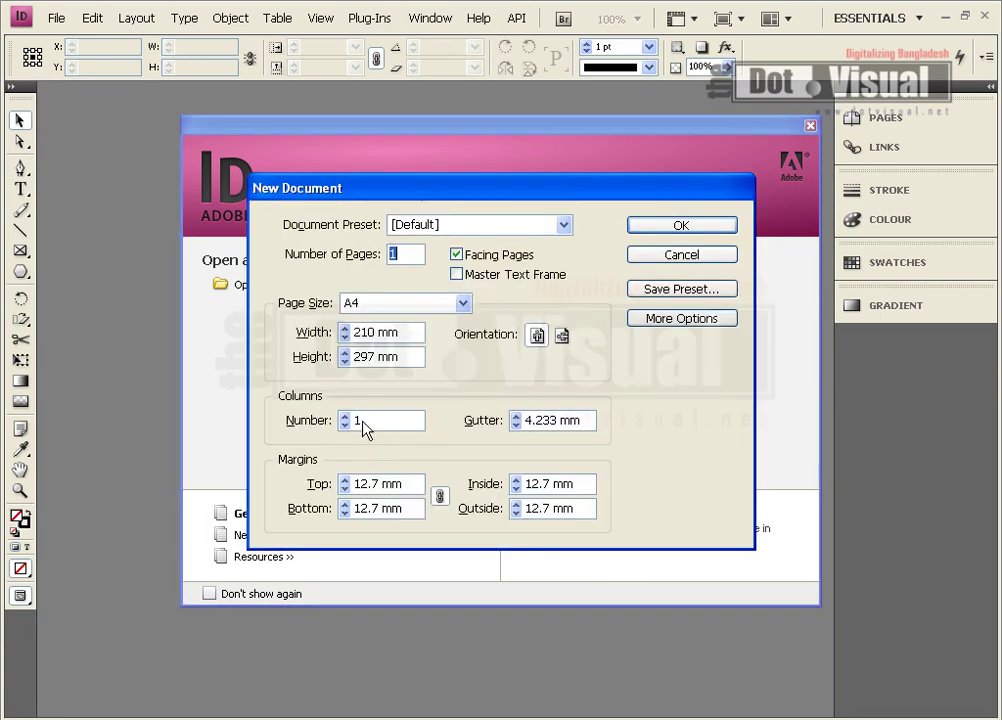
click(681, 228)
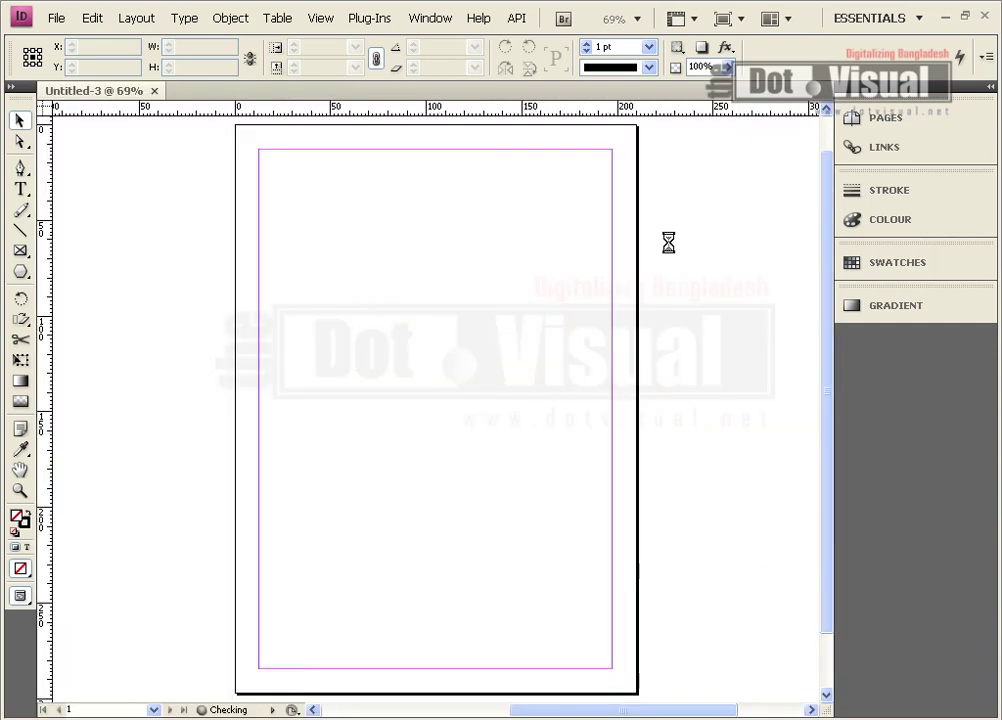
- Draw a rectangle frame about 185 by 263 mm filling the page margins and paste the copied text into it
click(21, 189)
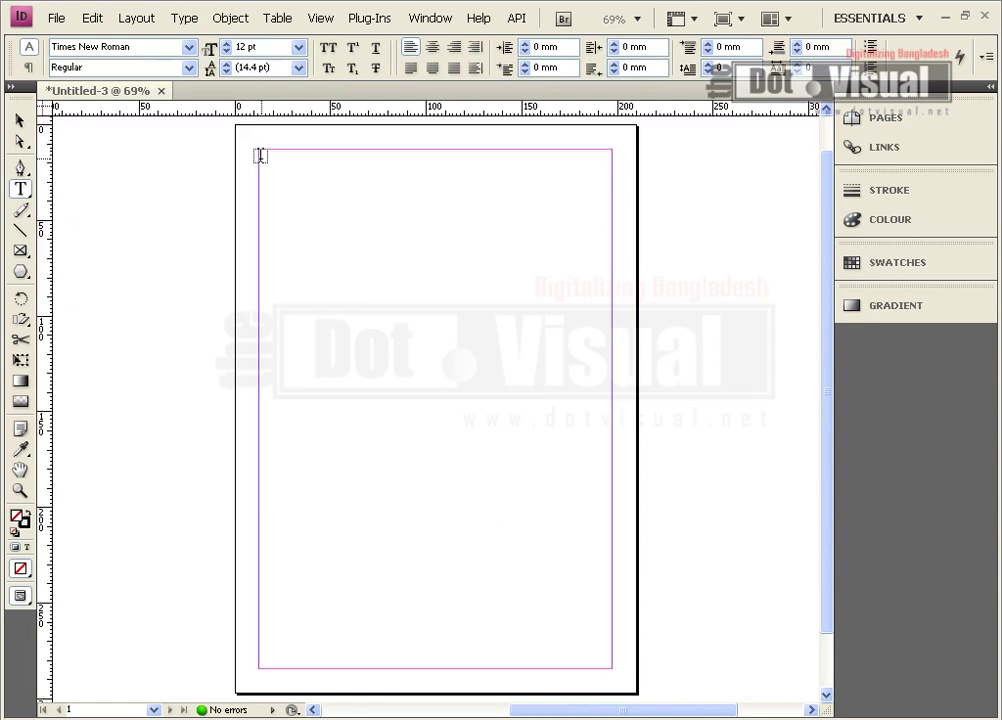
click(20, 252)
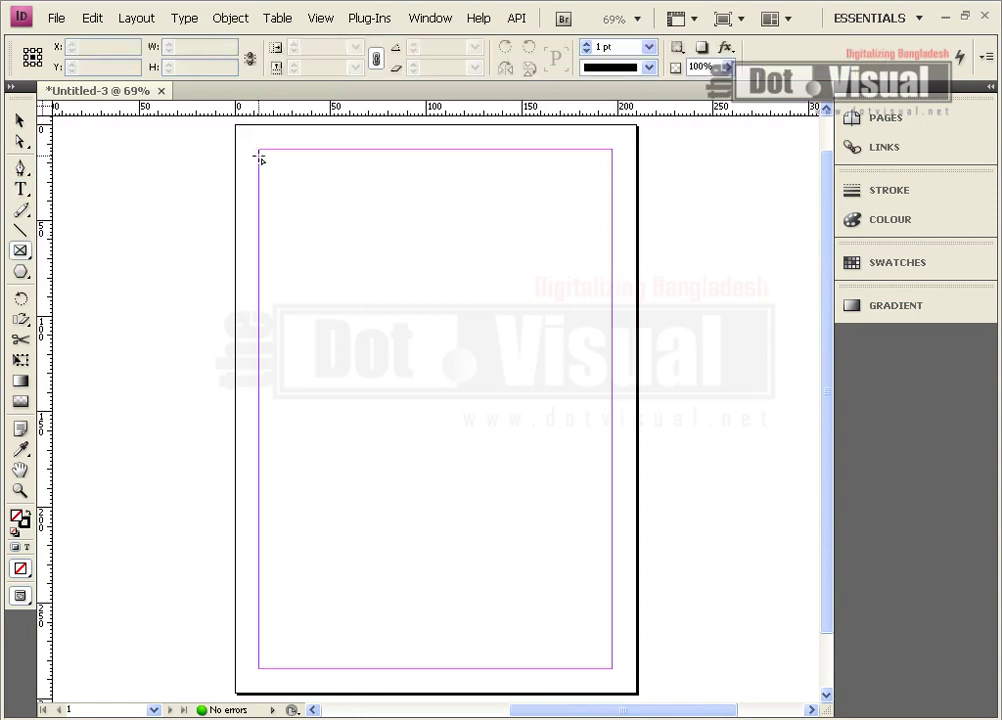
drag(257, 156, 614, 661)
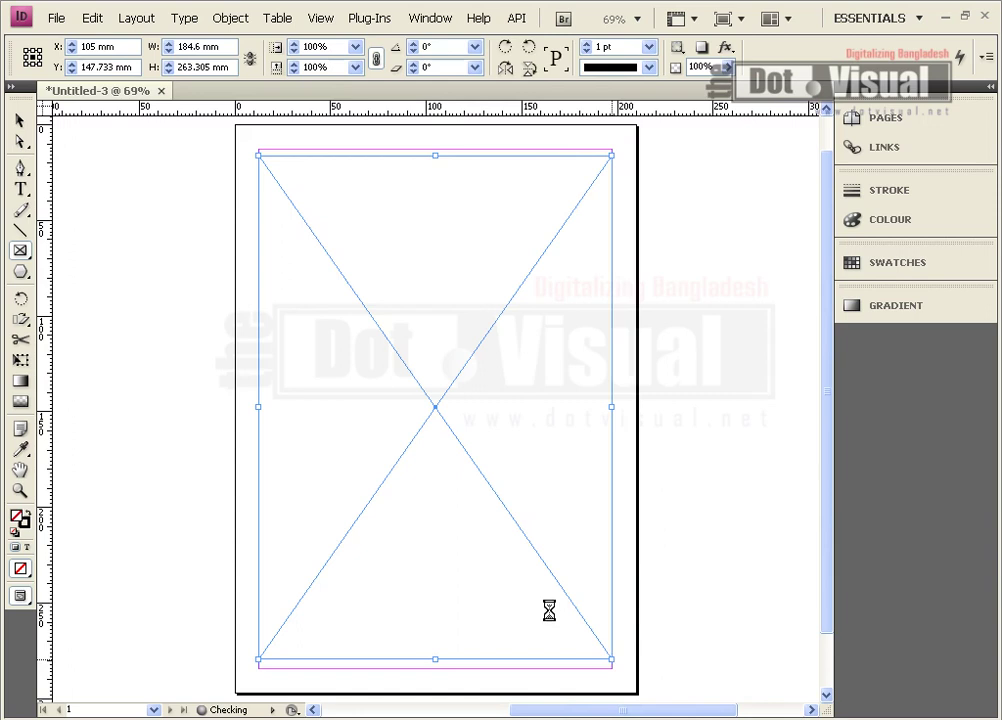
click(20, 188)
click(452, 342)
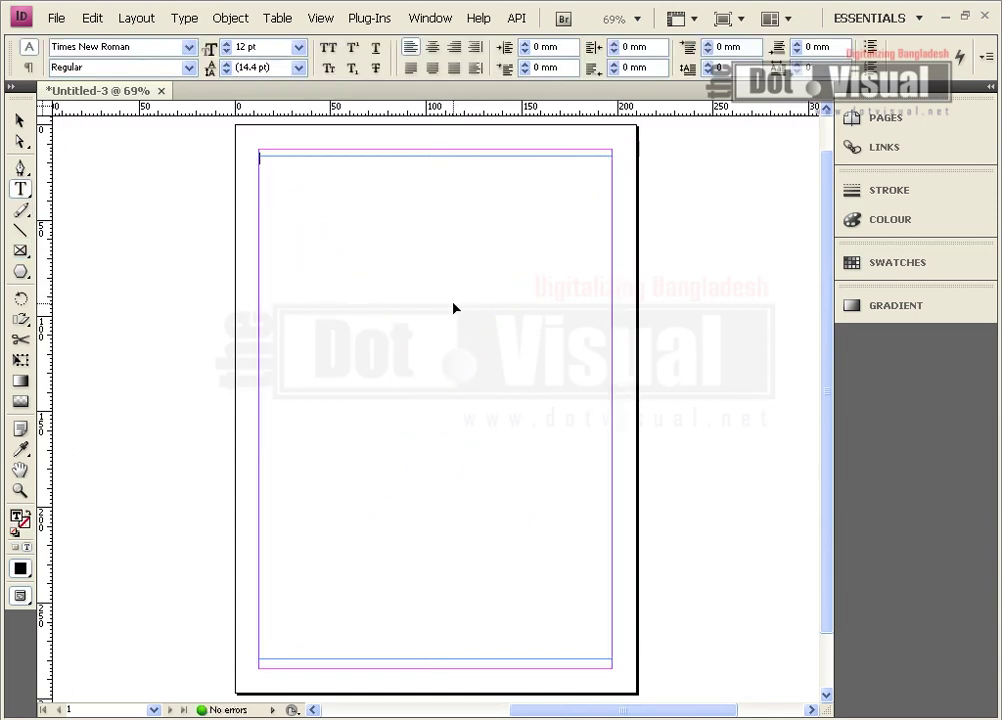
key(ctrl+v)
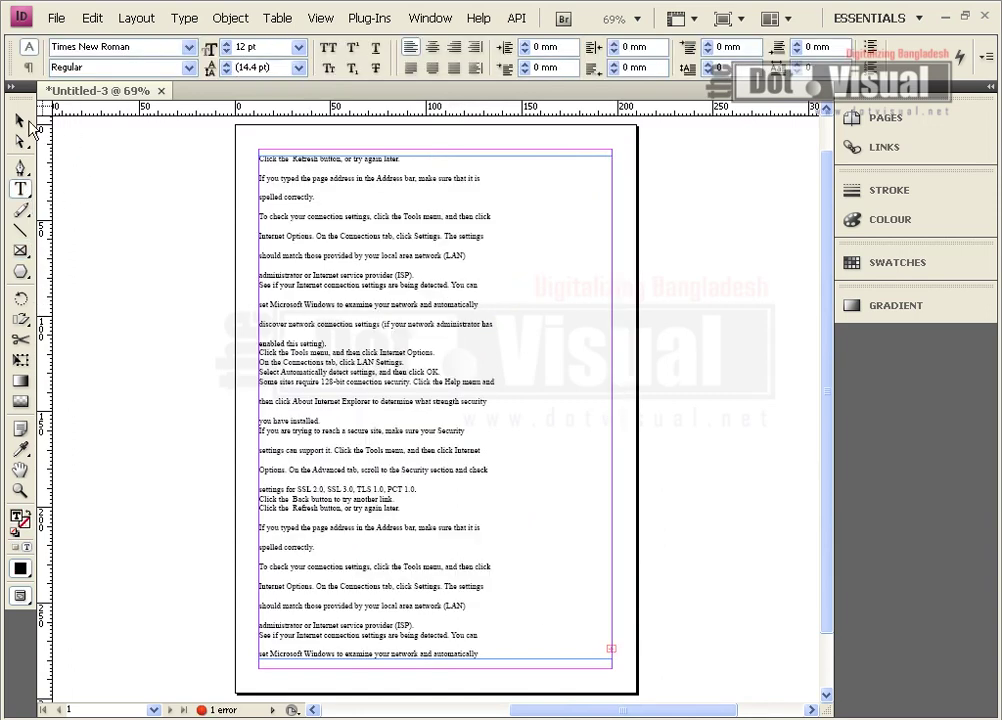
click(28, 122)
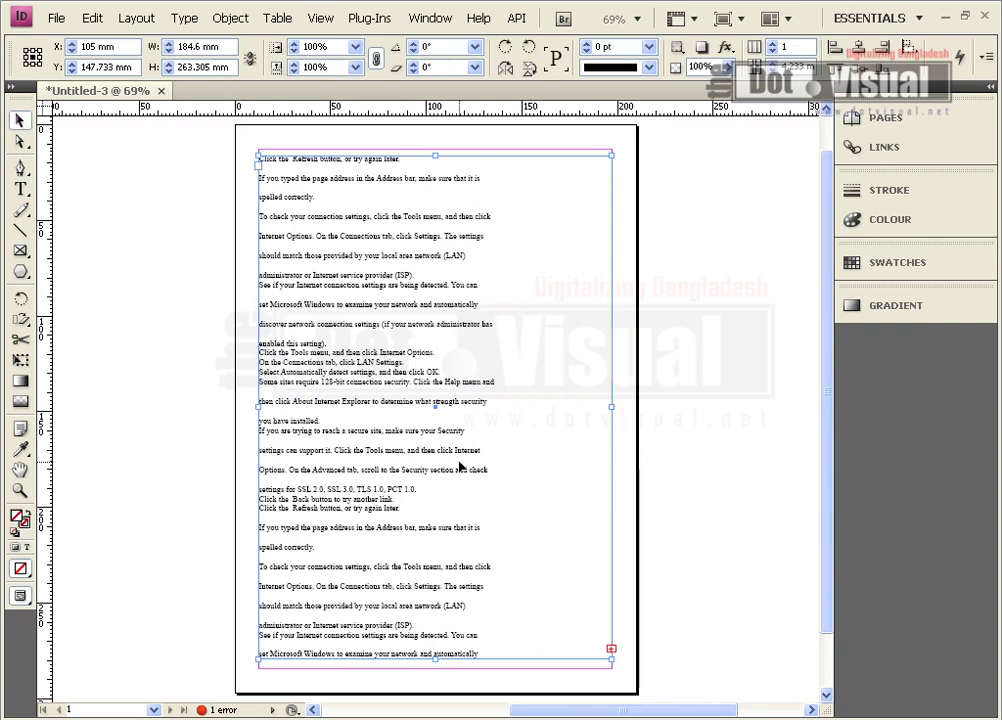
click(612, 650)
scroll(600, 630, down, 2)
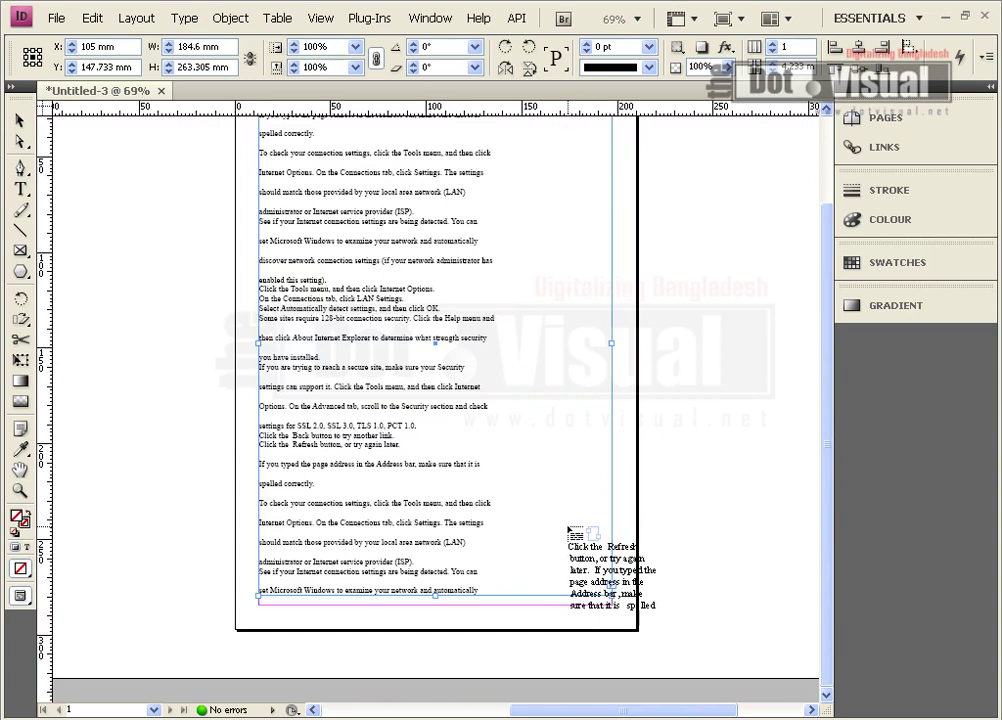
click(155, 710)
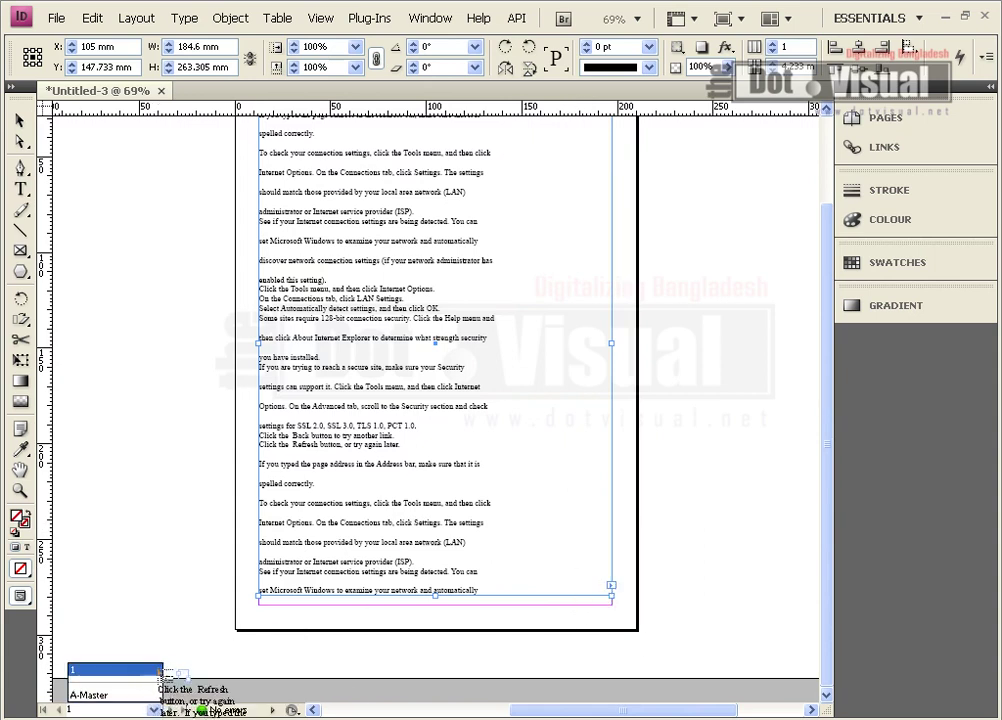
key(Escape)
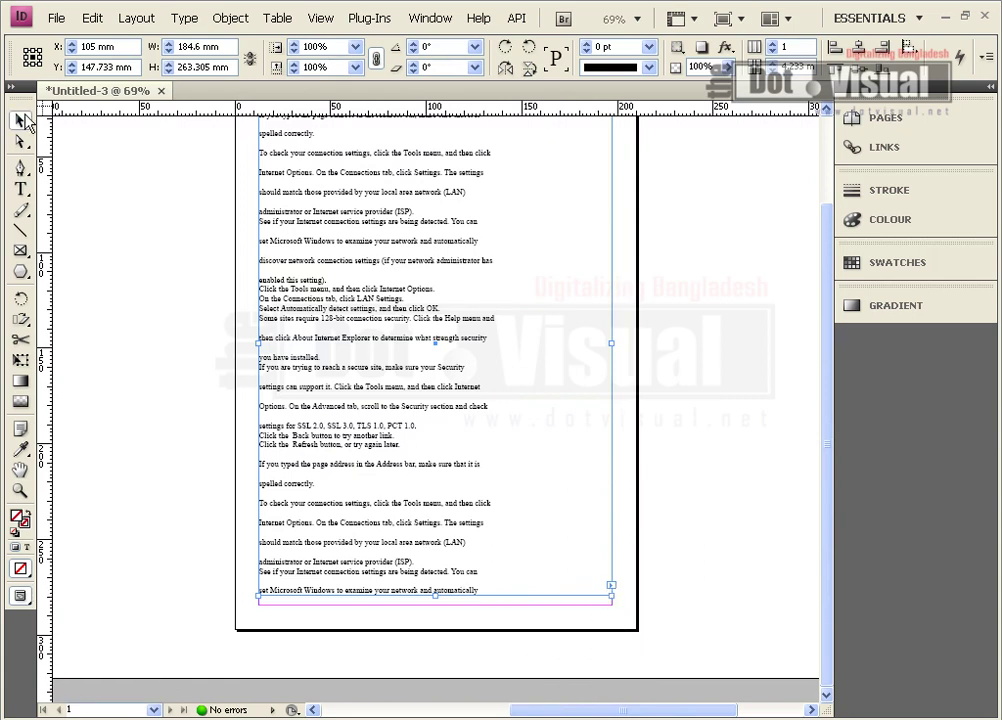
click(335, 557)
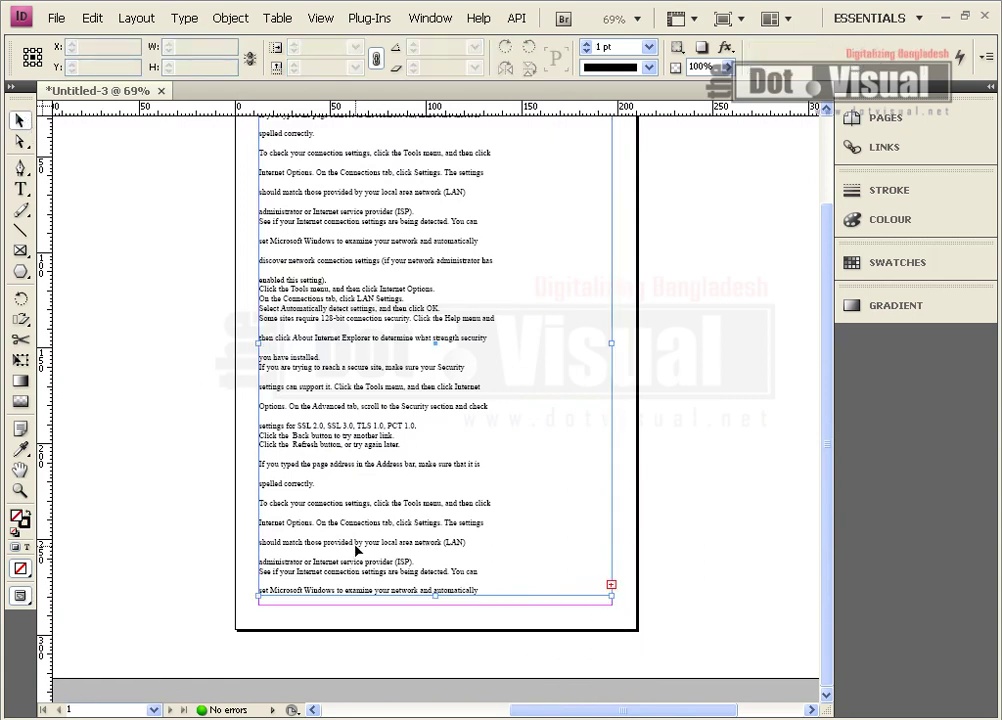
scroll(357, 546, up, 2)
scroll(358, 546, down, 2)
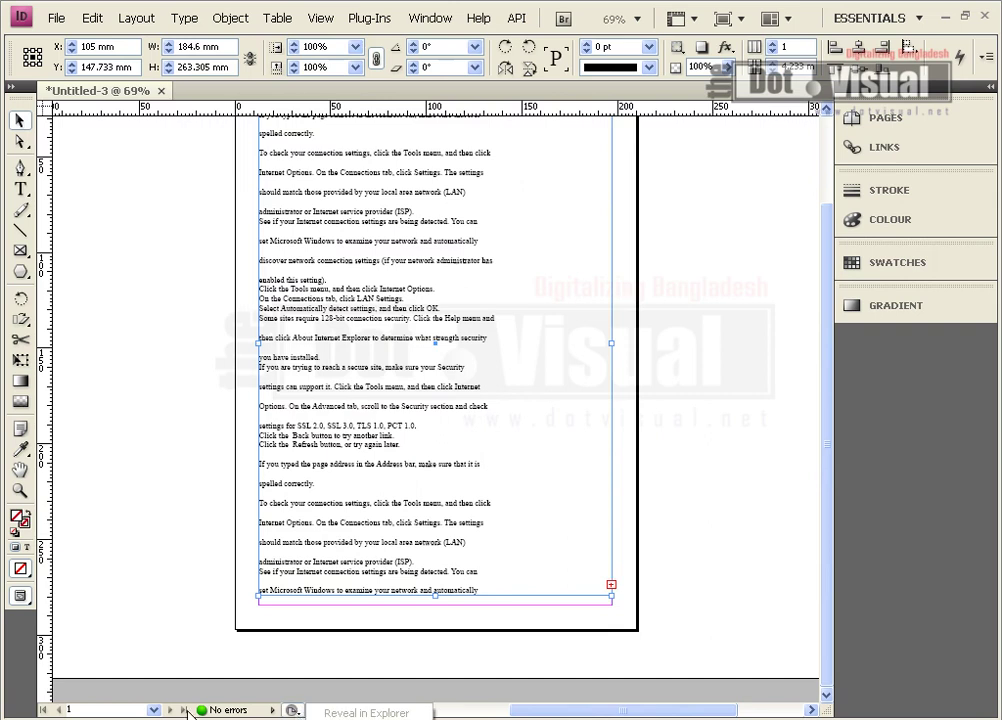
click(154, 710)
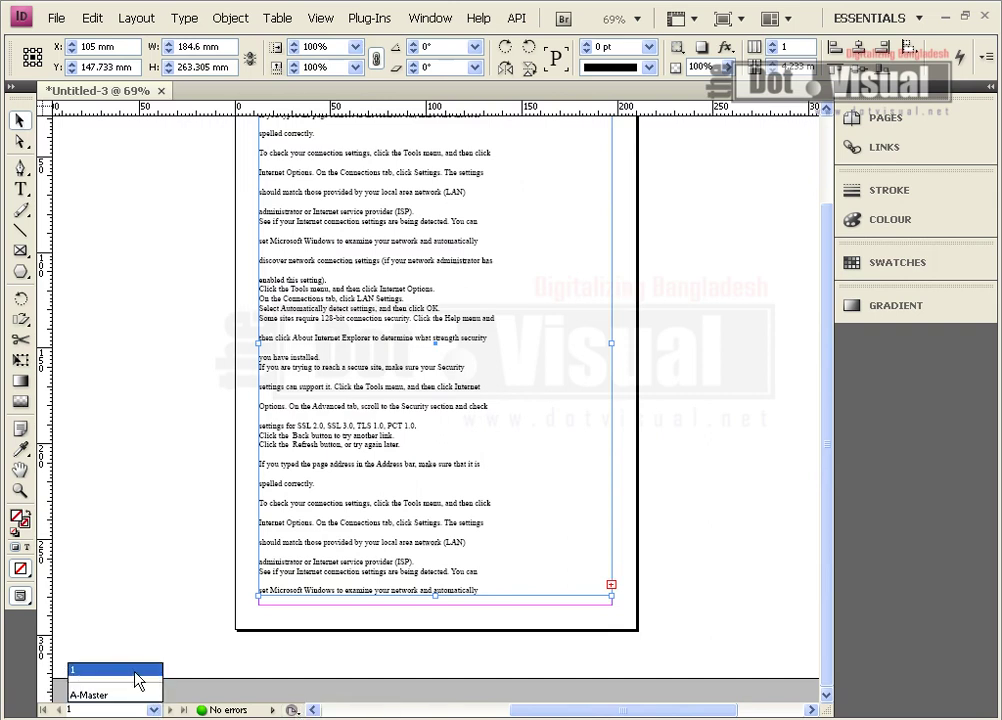
click(135, 672)
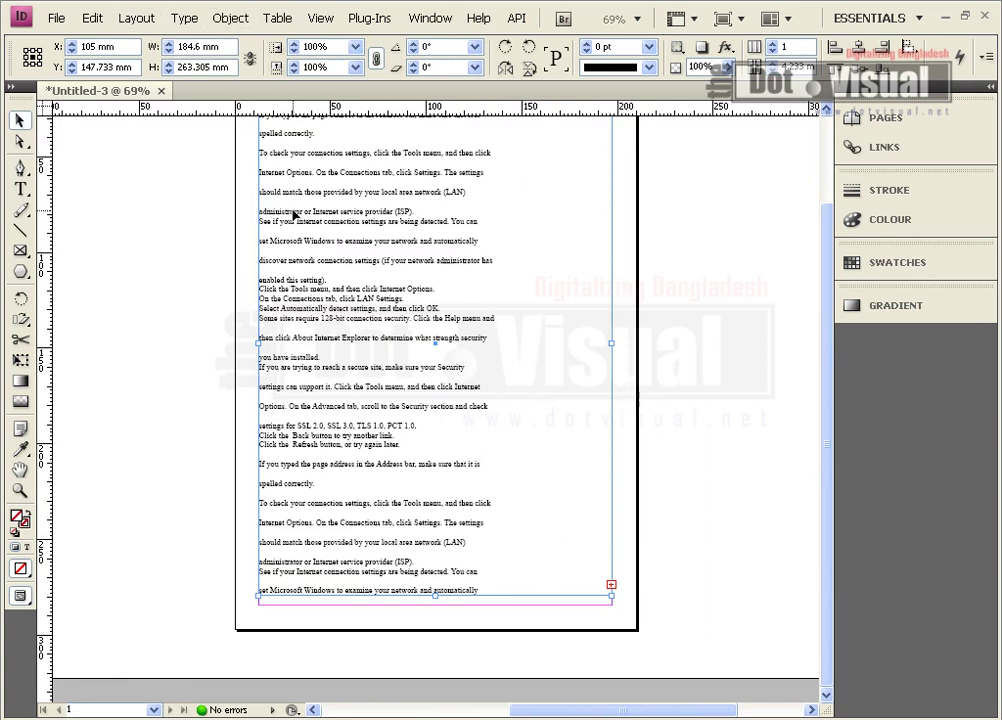
- Add a second page to the document and check the page list
scroll(230, 170, up, 1)
click(131, 25)
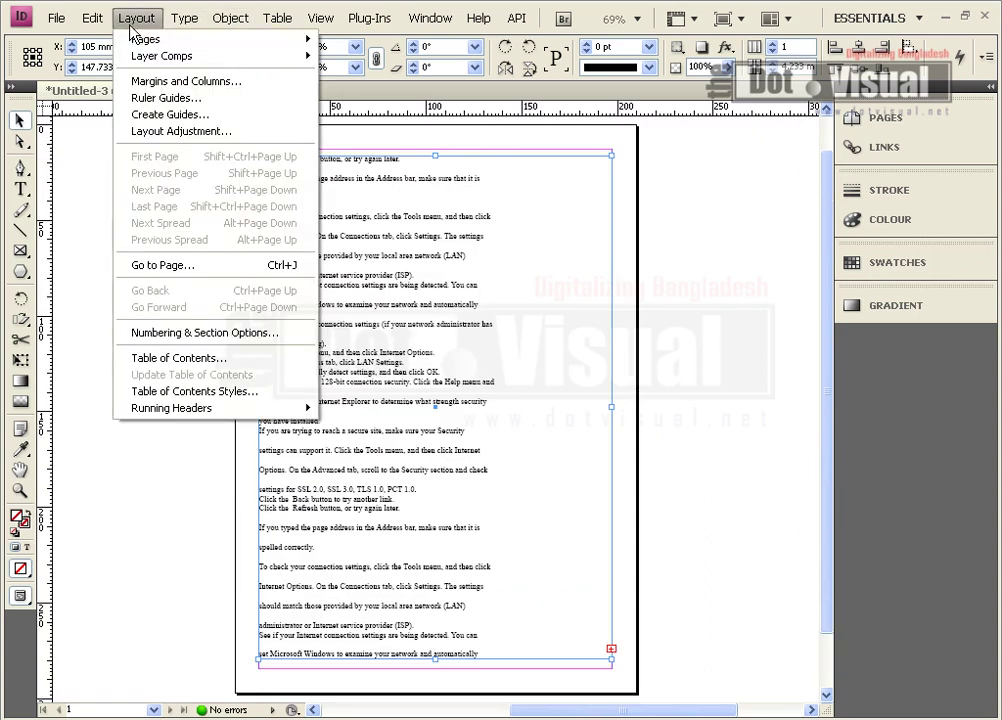
mouse_move(136, 40)
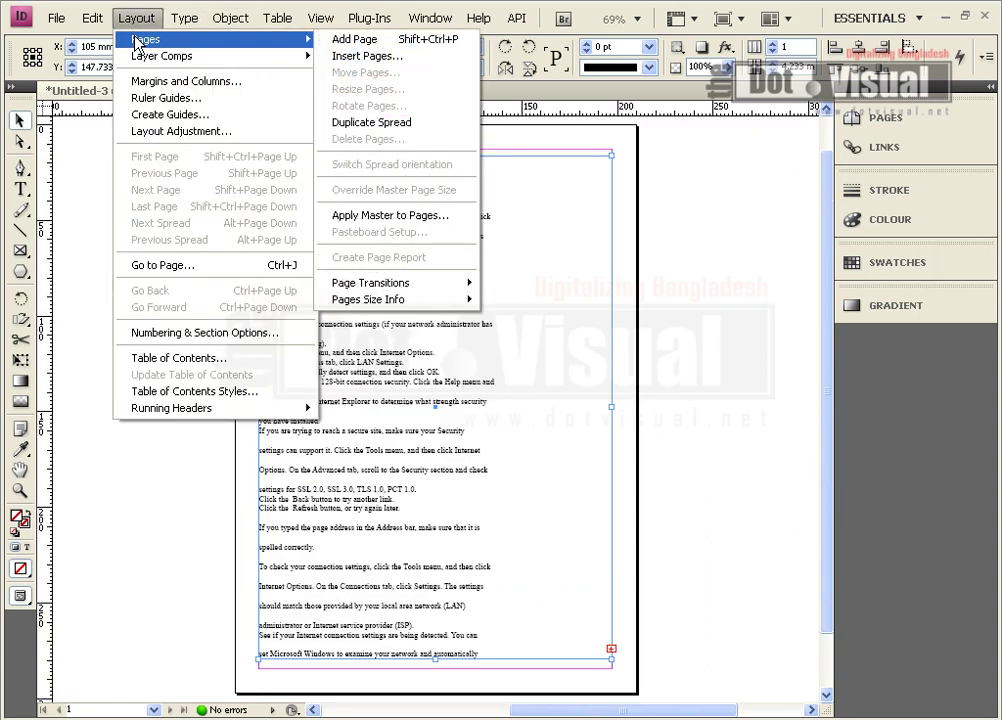
click(368, 42)
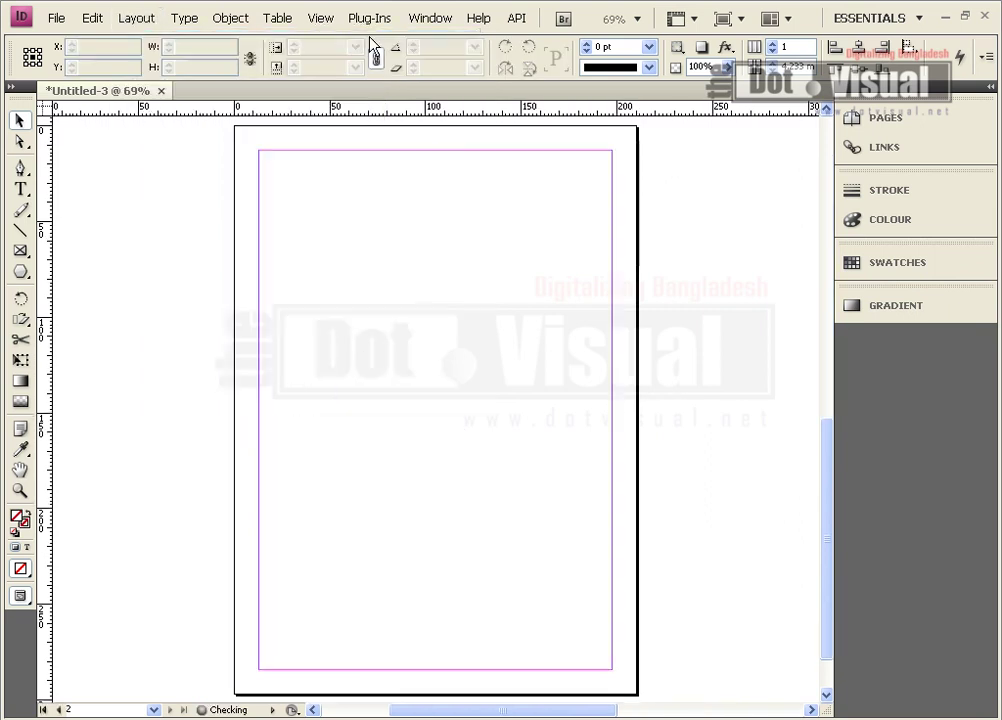
click(153, 710)
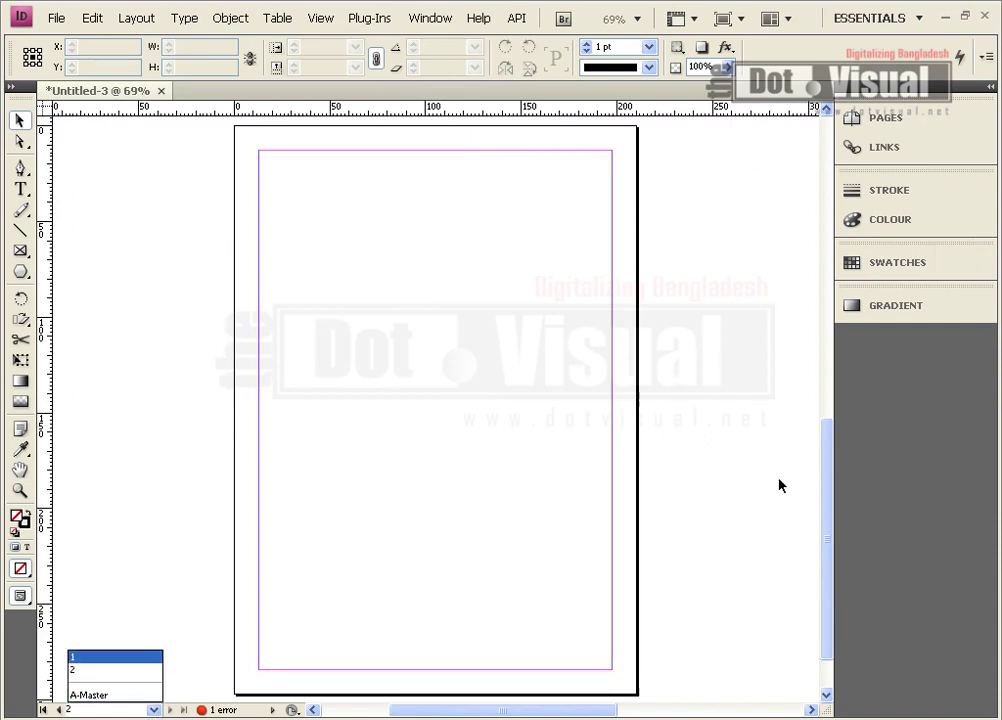
click(822, 466)
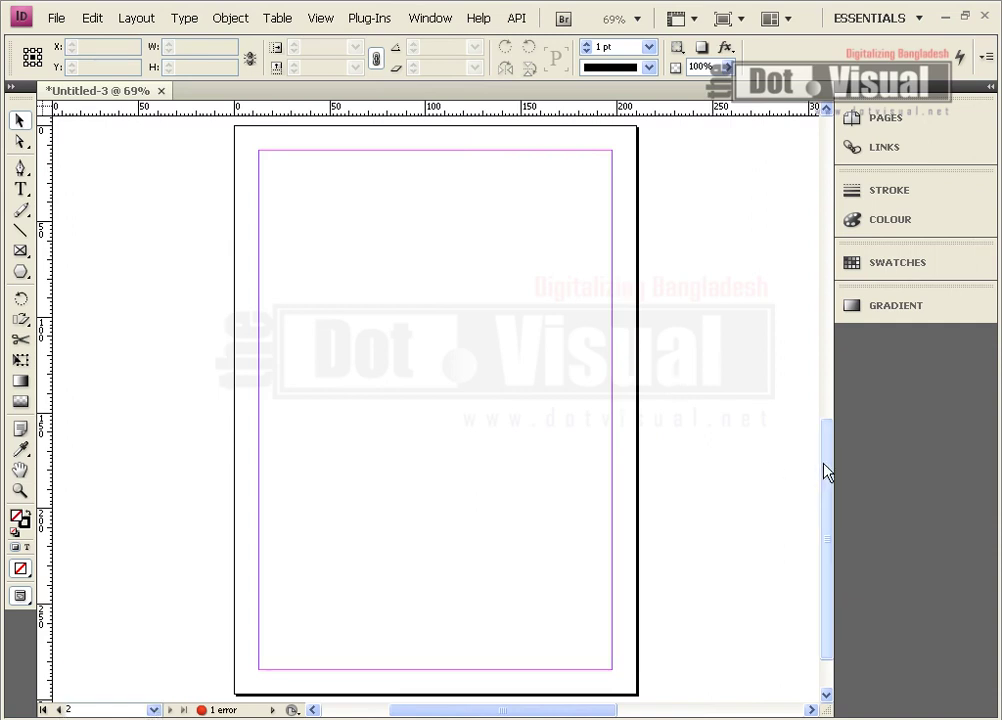
click(826, 265)
scroll(608, 544, down, 5)
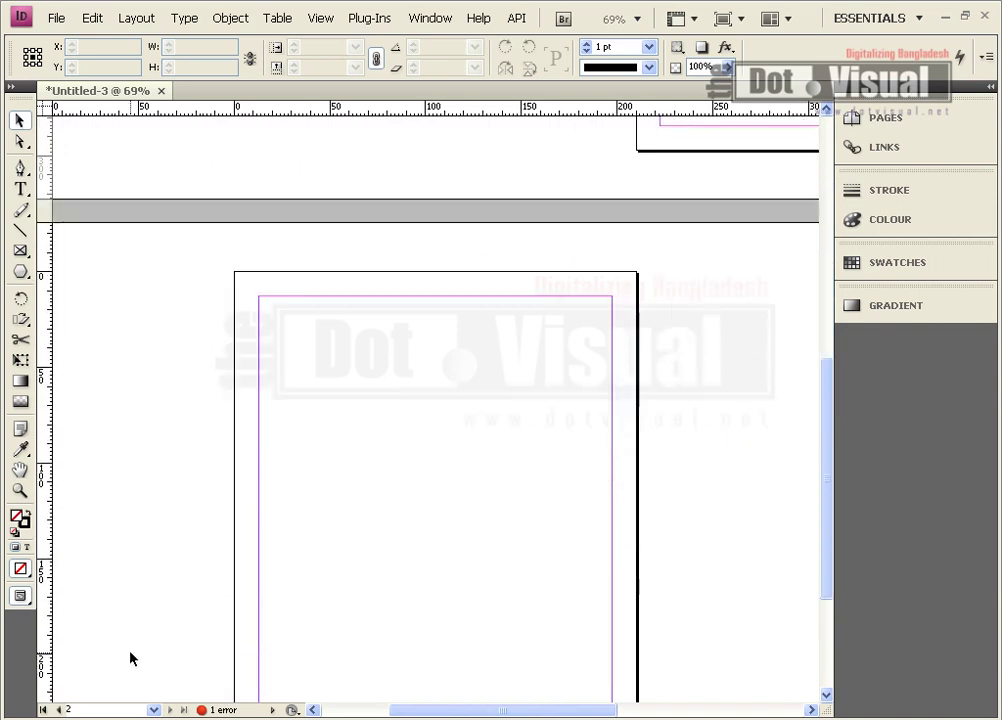
- Add a third page to the document and check the page list again
click(134, 18)
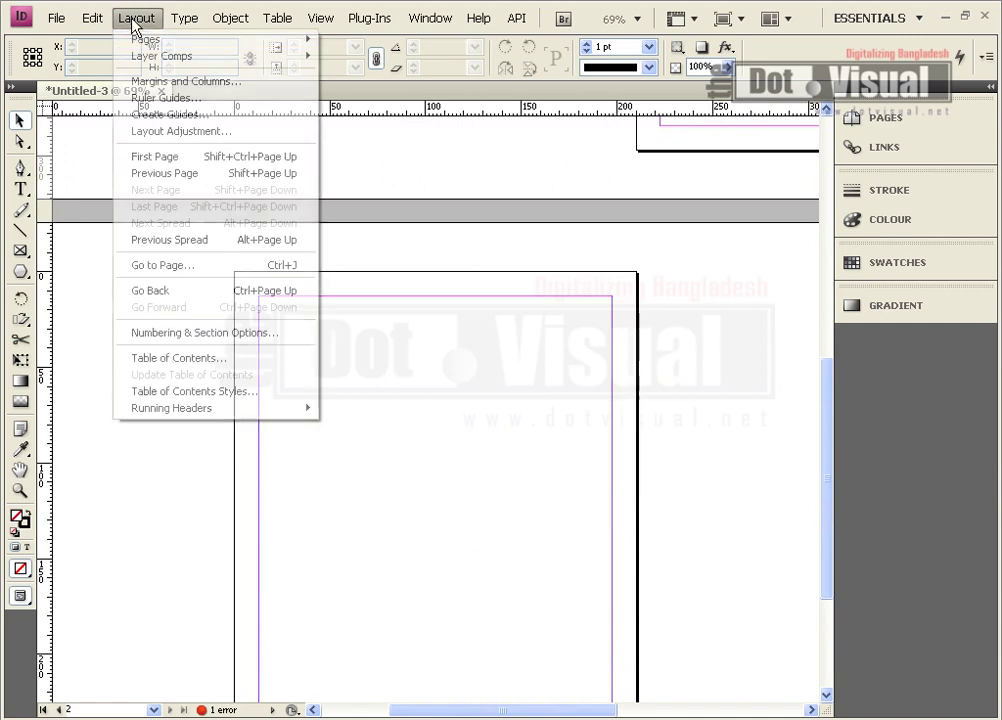
mouse_move(236, 48)
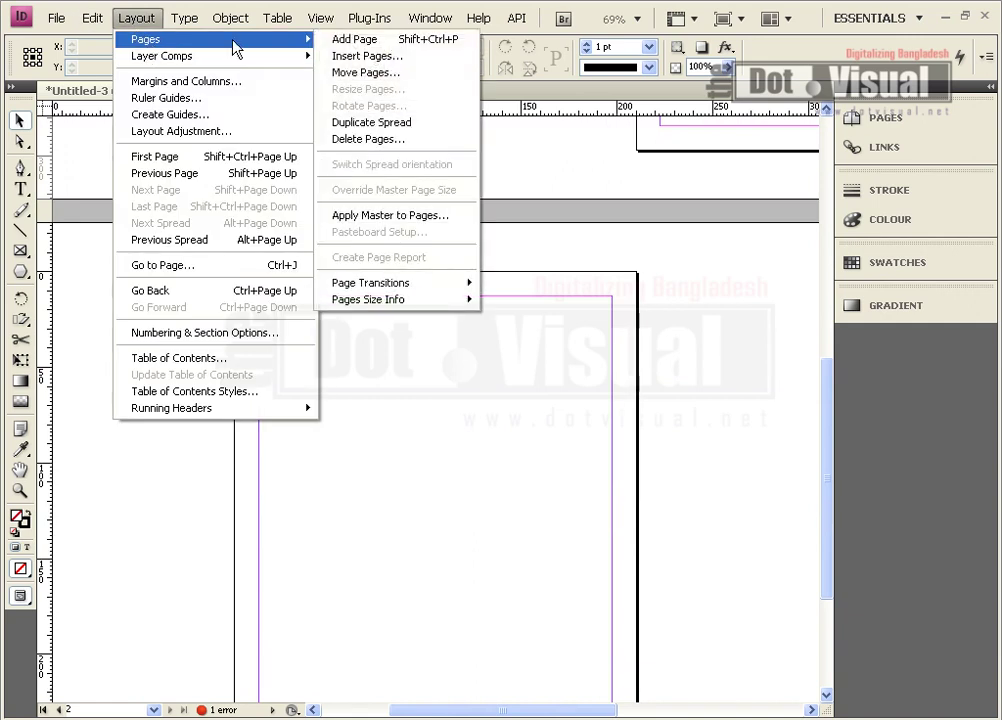
click(407, 44)
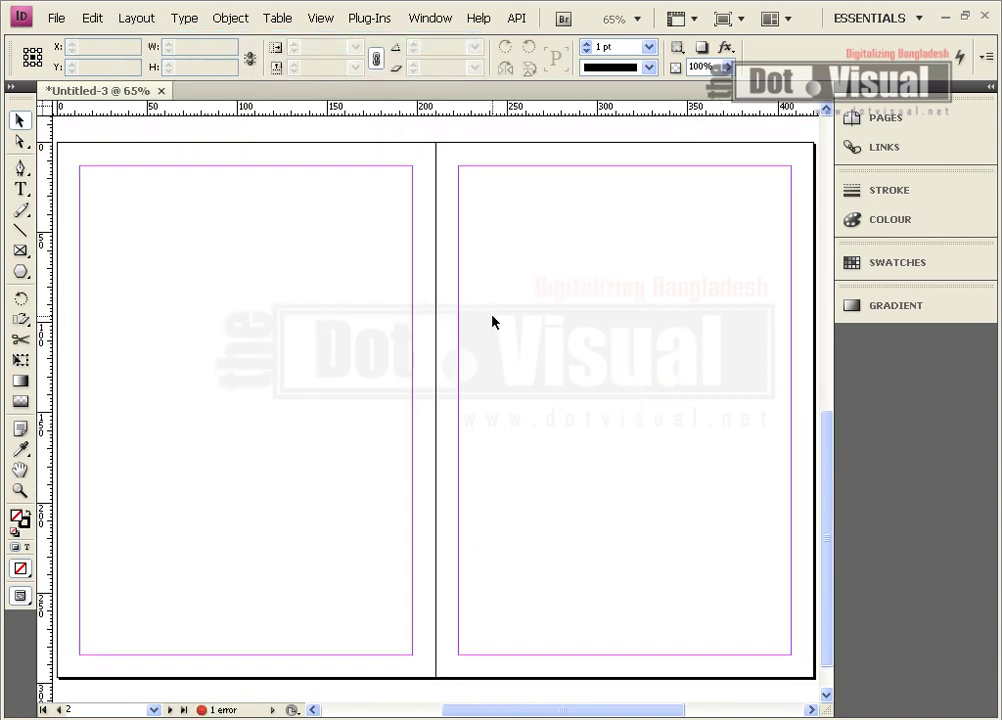
click(155, 710)
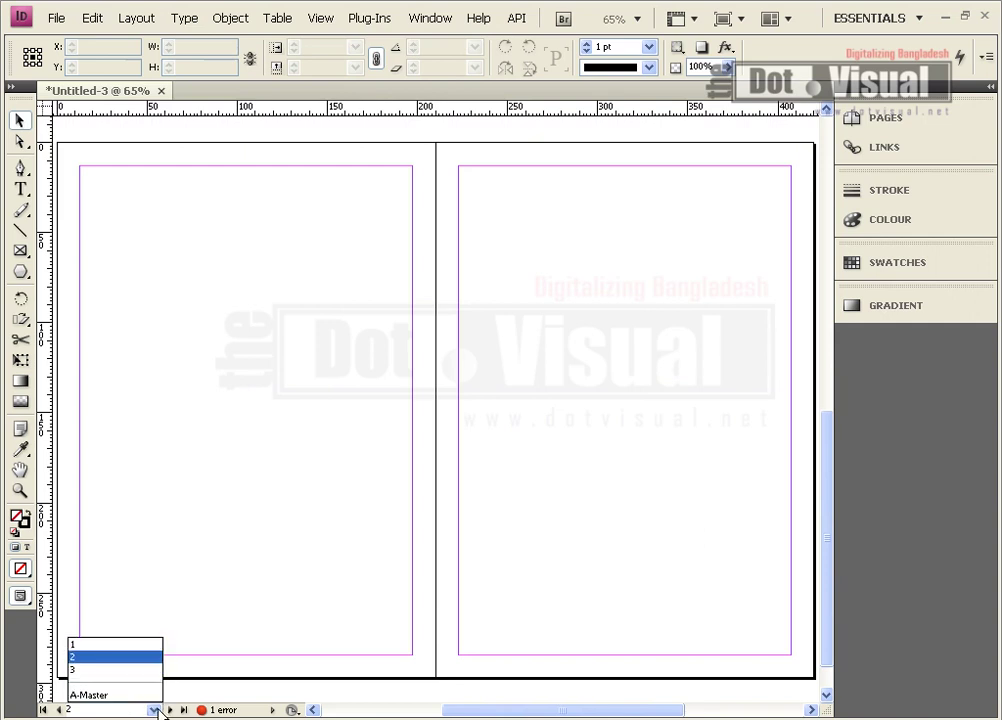
click(418, 477)
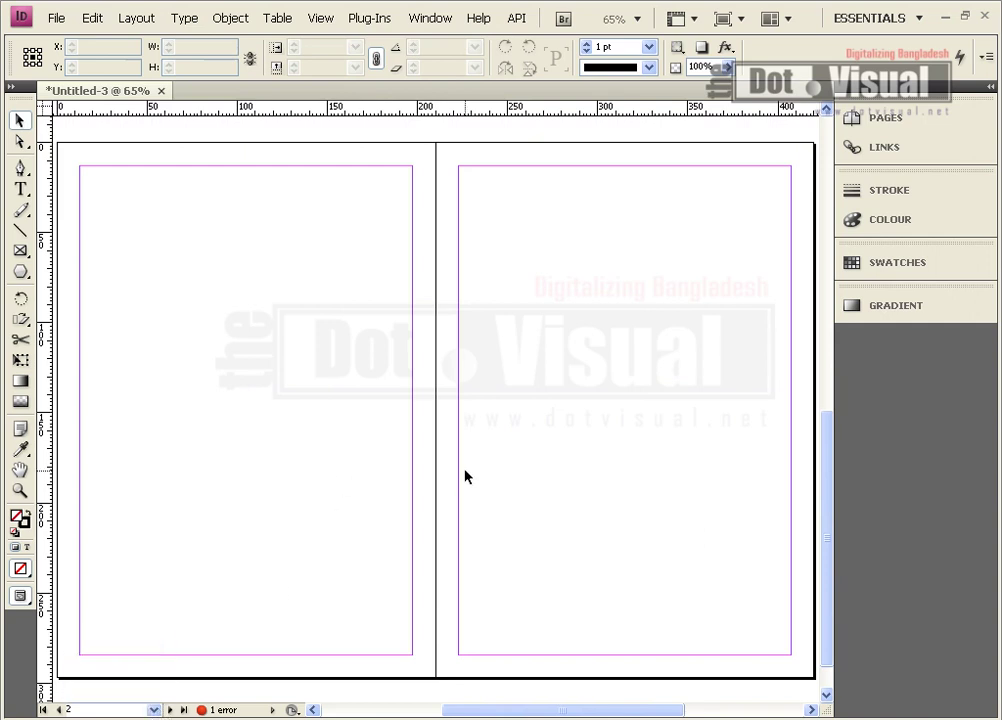
- Keep adding pages until the document has eight pages
key(ctrl+shift+p)
key(ctrl+shift+p)
key(ctrl+shift+p)
key(ctrl+shift+p)
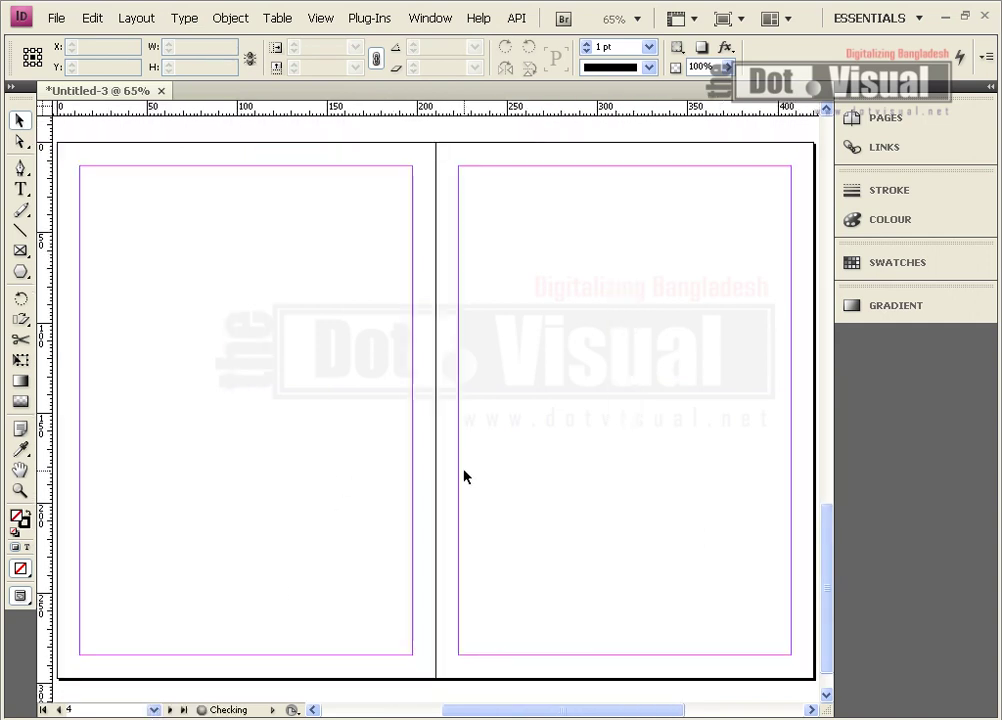
key(ctrl+shift+p)
key(ctrl+shift+p)
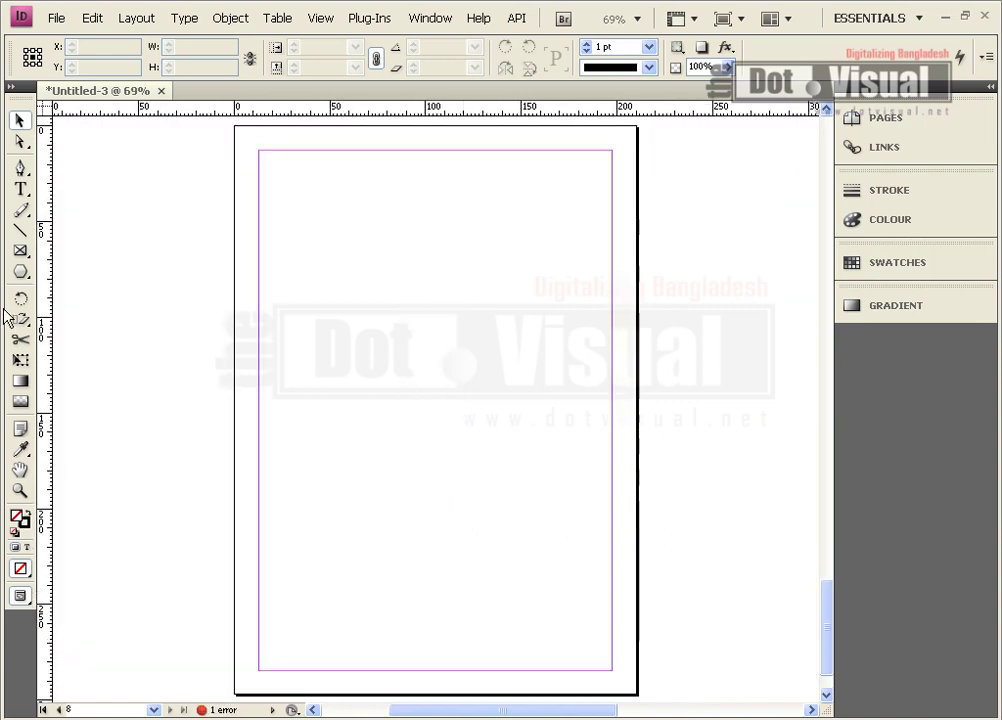
- Pick up the overset text from page 1's frame and flow it into a new frame about 182 by 263 mm within page 2's margins
scroll(288, 537, up, 15)
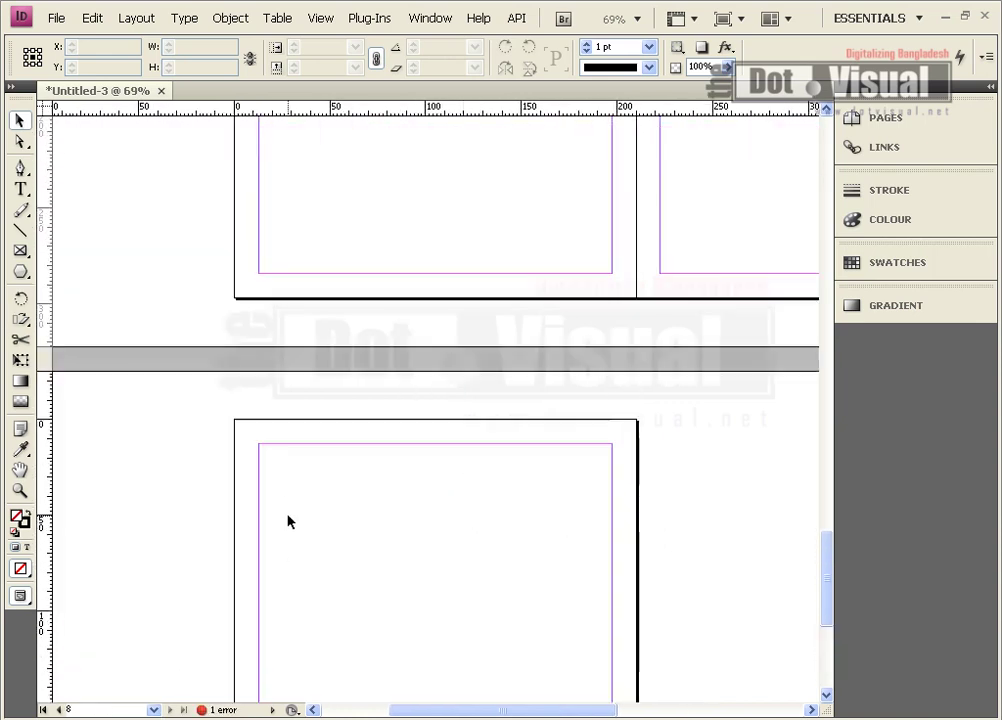
scroll(432, 455, up, 15)
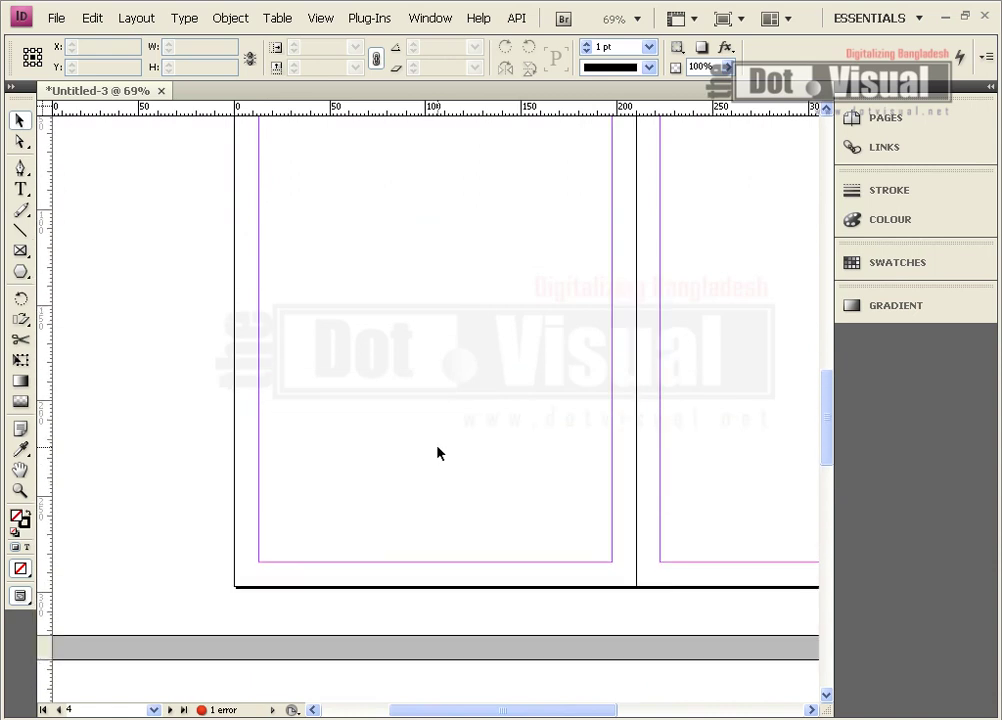
scroll(447, 449, up, 5)
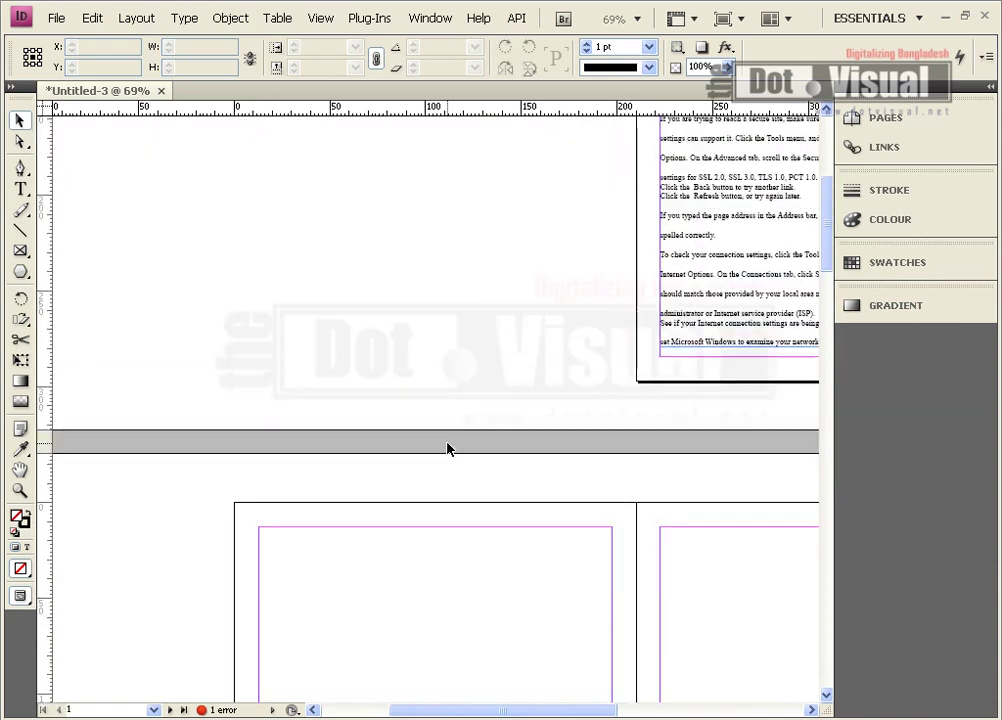
drag(481, 711, 596, 711)
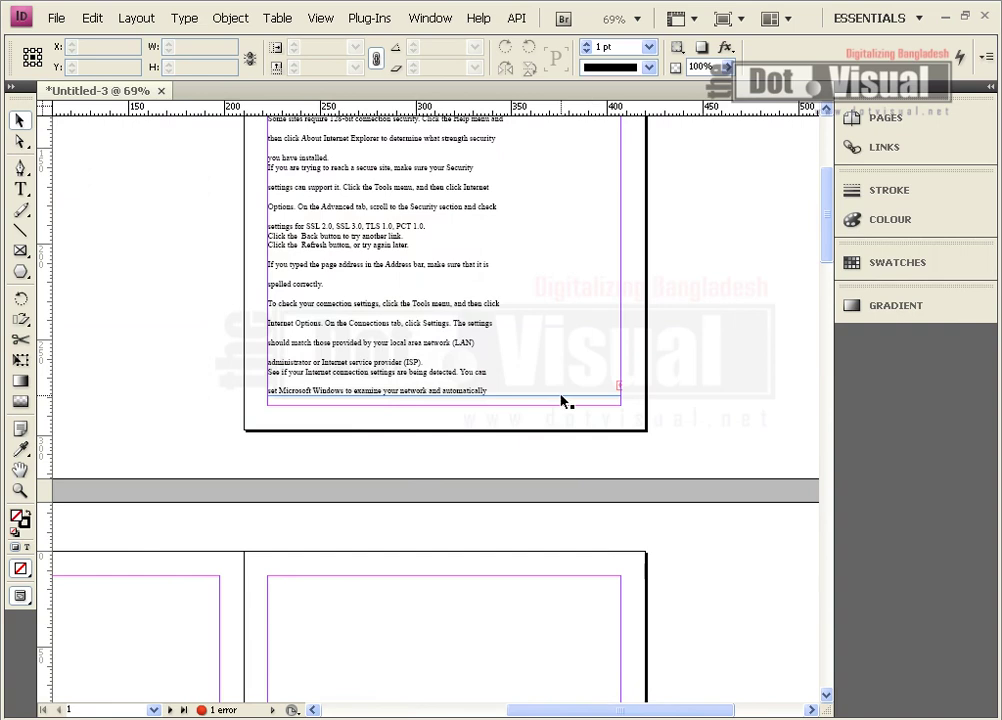
click(619, 386)
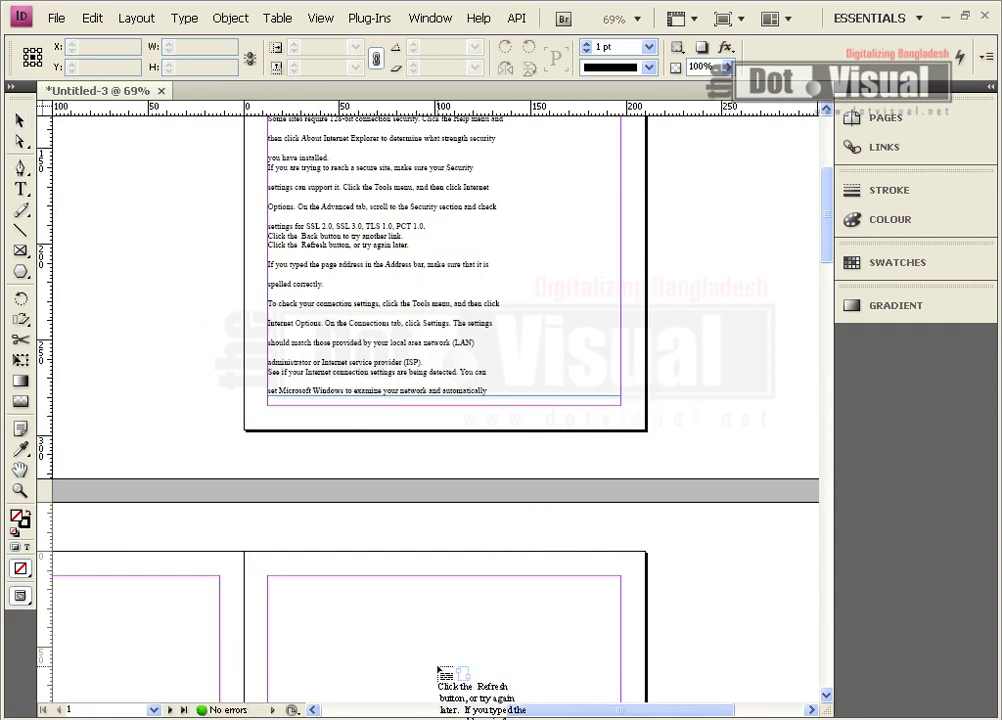
drag(539, 709, 445, 711)
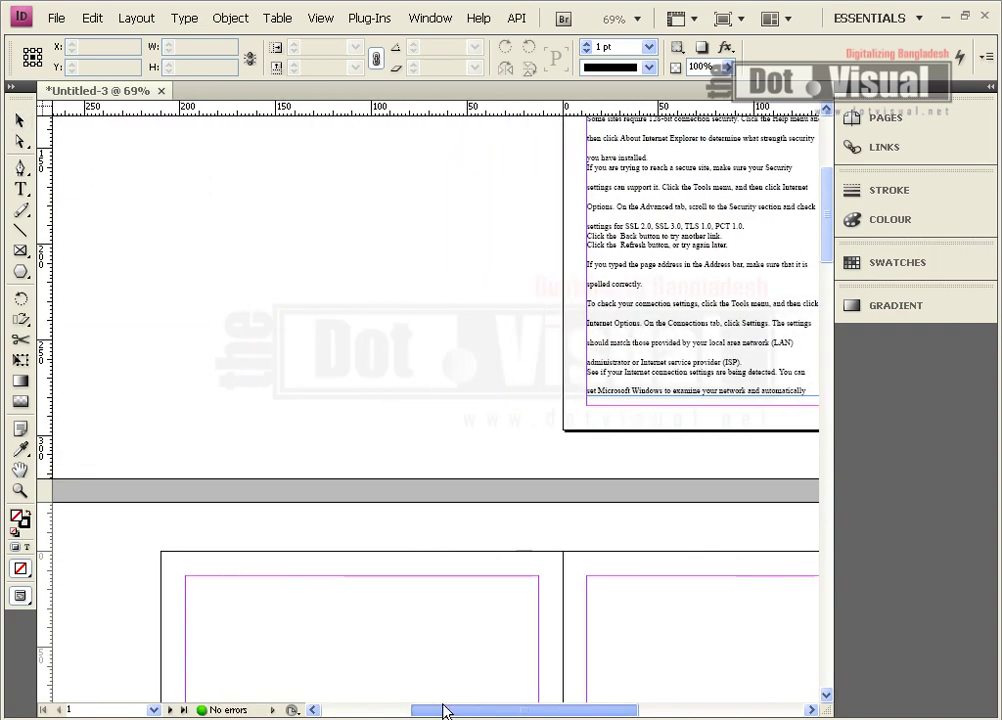
scroll(143, 458, down, 3)
scroll(180, 388, down, 3)
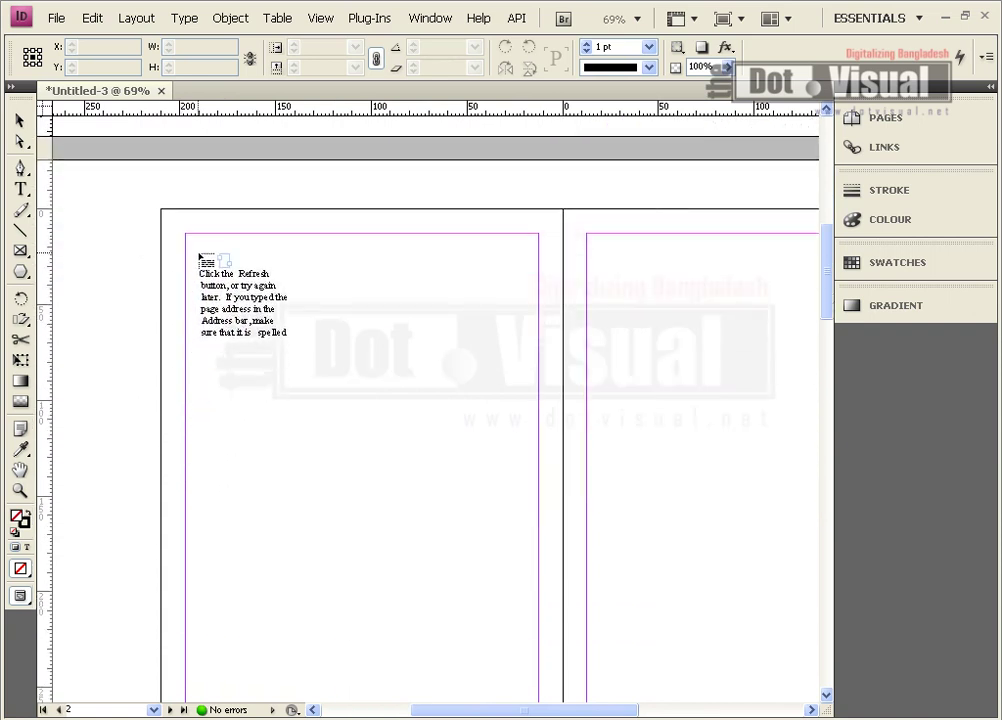
drag(186, 239, 537, 649)
scroll(441, 511, down, 1)
scroll(441, 511, down, 2)
drag(360, 399, 378, 501)
- Thread page 2's overset text into a new frame on page 3 and enlarge that frame to about 185 by 261 mm
click(533, 488)
scroll(570, 500, down, 3)
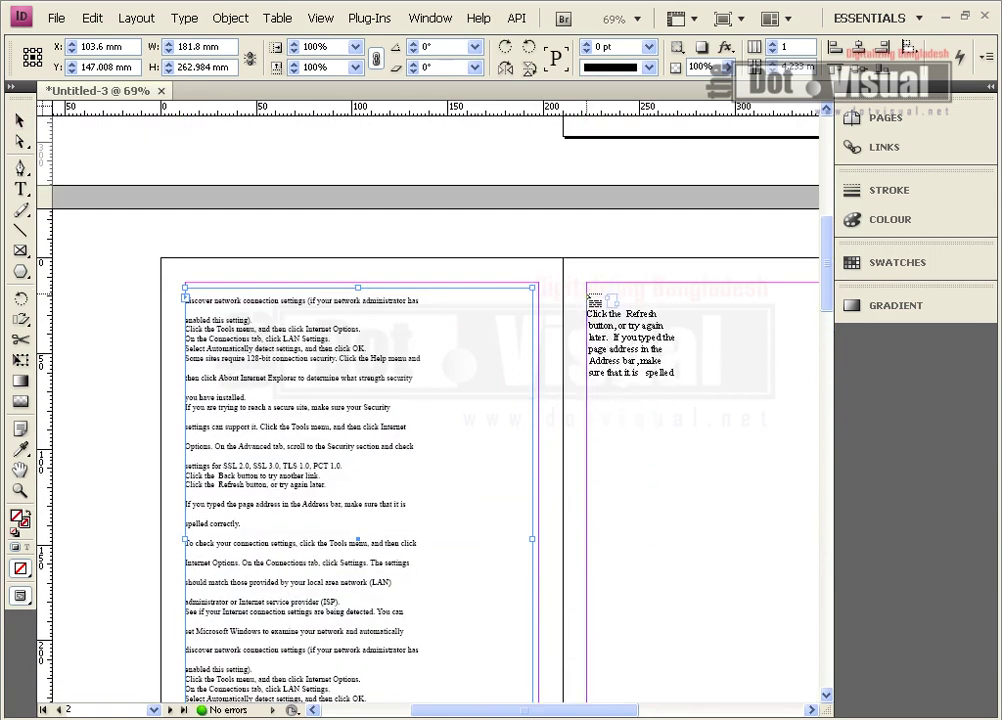
drag(587, 292, 774, 631)
drag(608, 711, 688, 711)
scroll(426, 366, down, 3)
scroll(424, 368, down, 3)
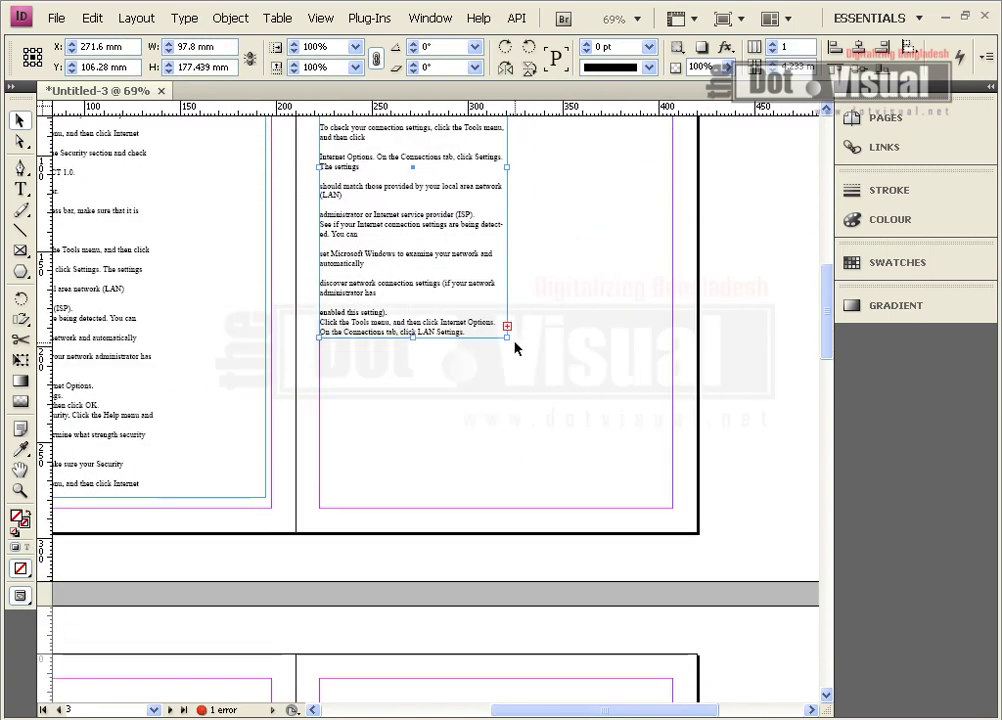
drag(508, 328, 672, 497)
- Thread page 3's overset text into a new frame about 185 by 262 mm within page 4's margins
scroll(547, 446, down, 5)
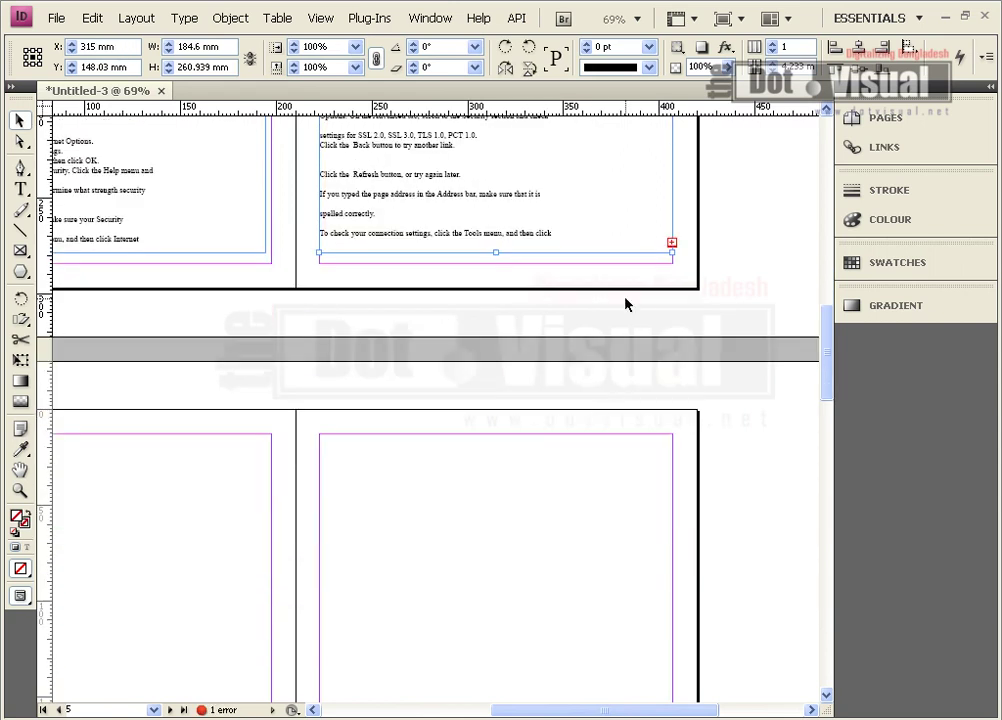
click(672, 244)
key(space)
mouse_move(208, 503)
mouse_down()
mouse_move(502, 408)
mouse_move(378, 391)
mouse_move(380, 351)
mouse_move(345, 441)
mouse_move(376, 463)
mouse_move(550, 314)
mouse_up()
scroll(345, 441, up, 5)
scroll(409, 438, right, 5)
drag(331, 447, 429, 258)
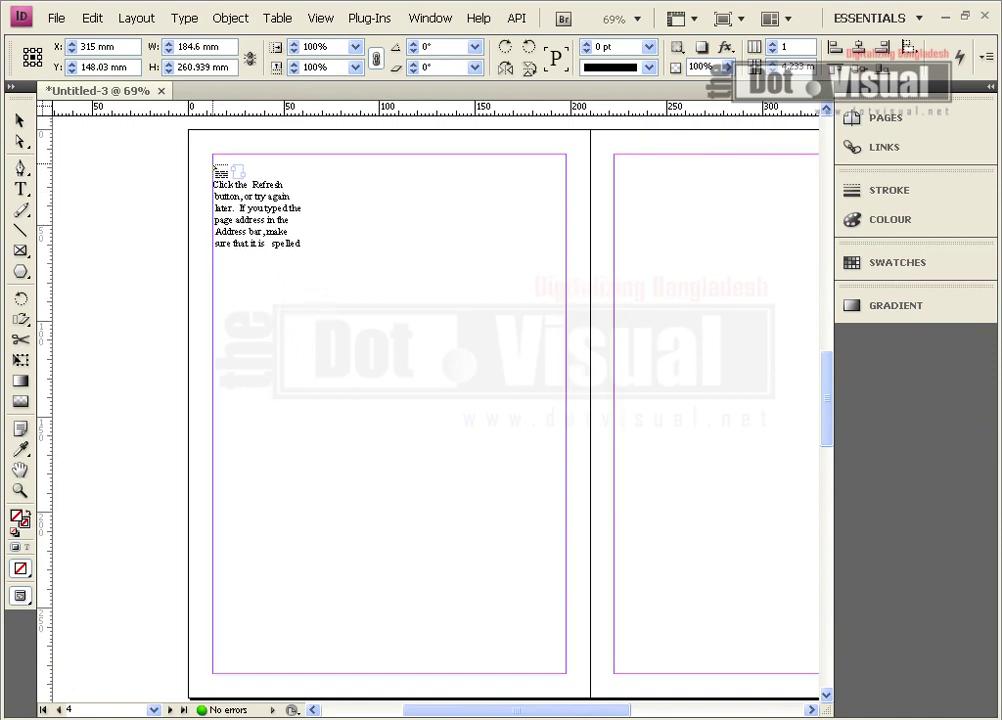
mouse_move(213, 160)
mouse_down()
mouse_move(578, 614)
mouse_move(578, 661)
mouse_move(566, 660)
mouse_up()
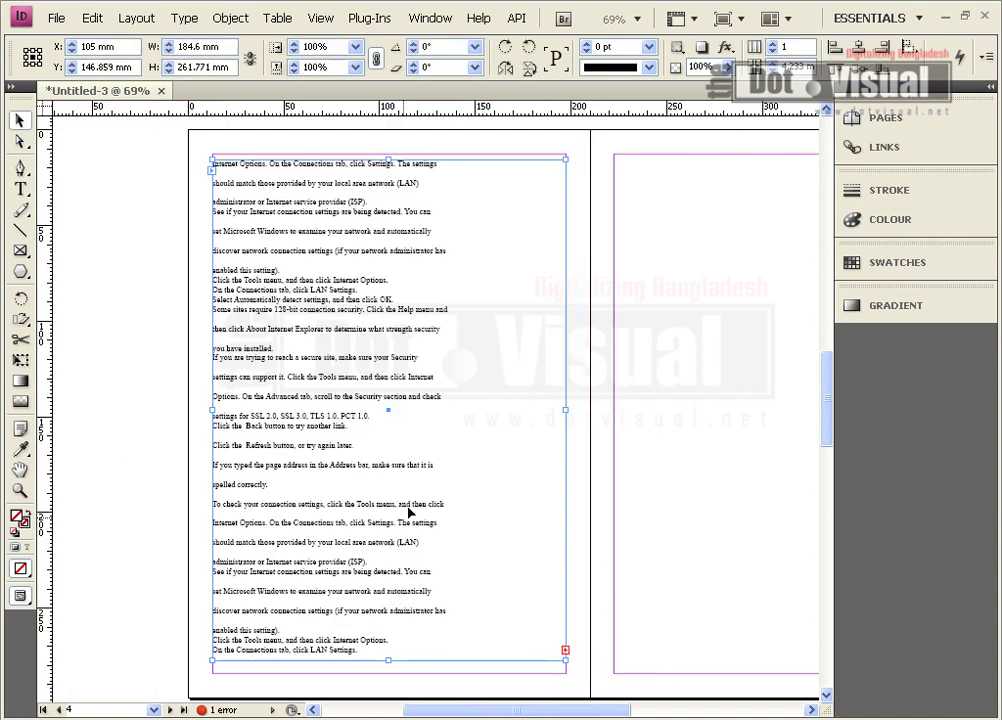
- Thread page 4's overset text into a new frame about 182 by 262 mm on page 5
mouse_move(573, 608)
mouse_down()
mouse_move(385, 478)
mouse_move(259, 541)
mouse_move(277, 580)
mouse_up()
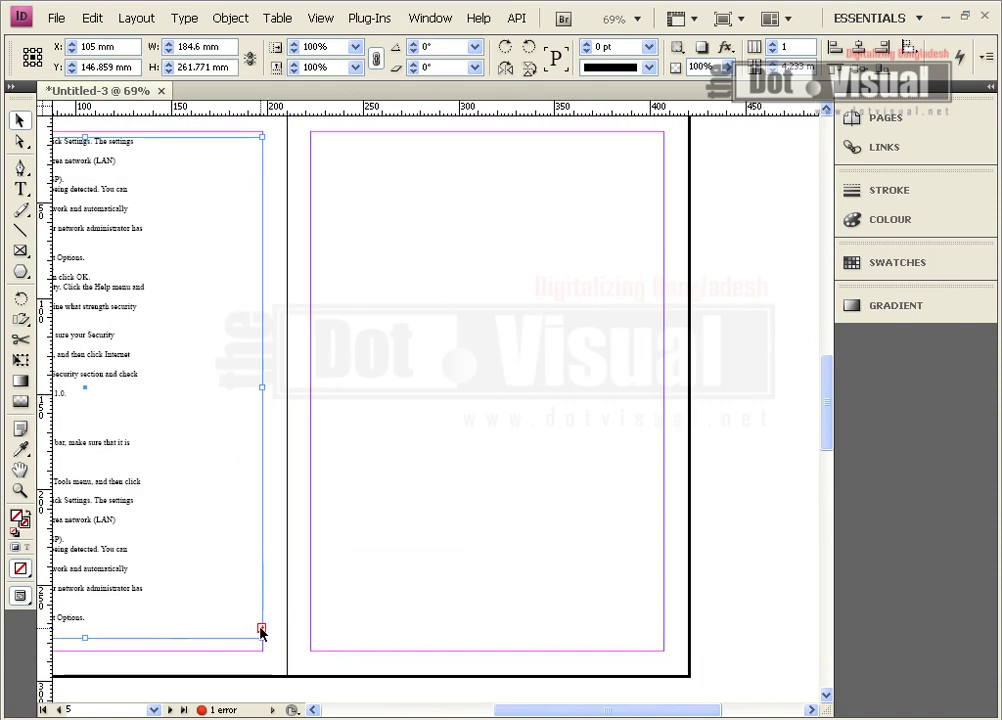
click(261, 630)
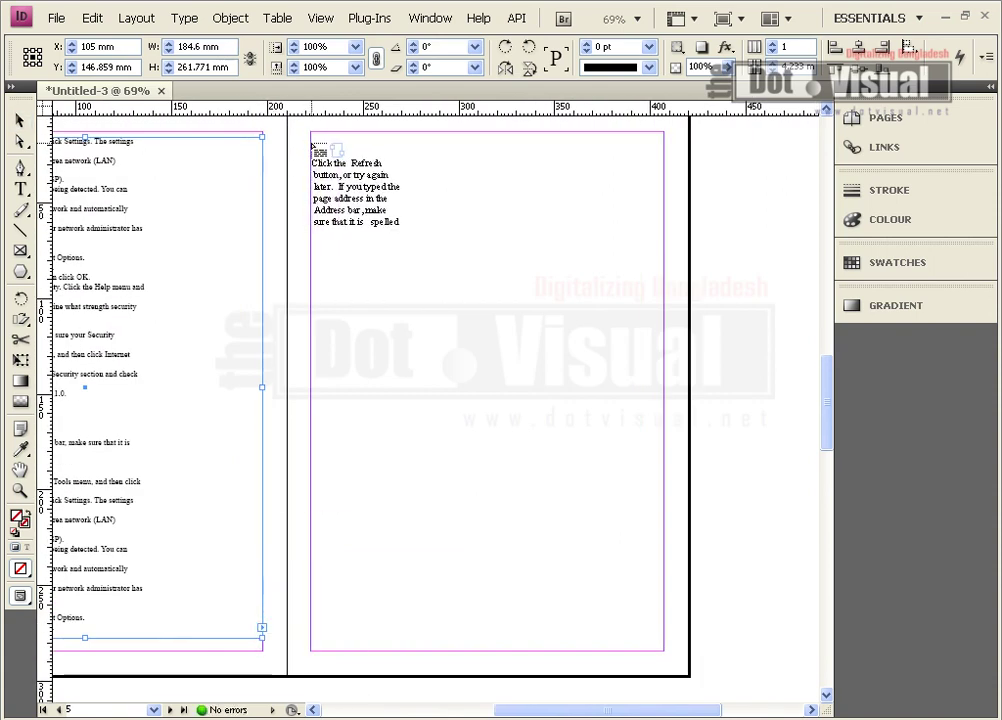
drag(311, 141, 658, 640)
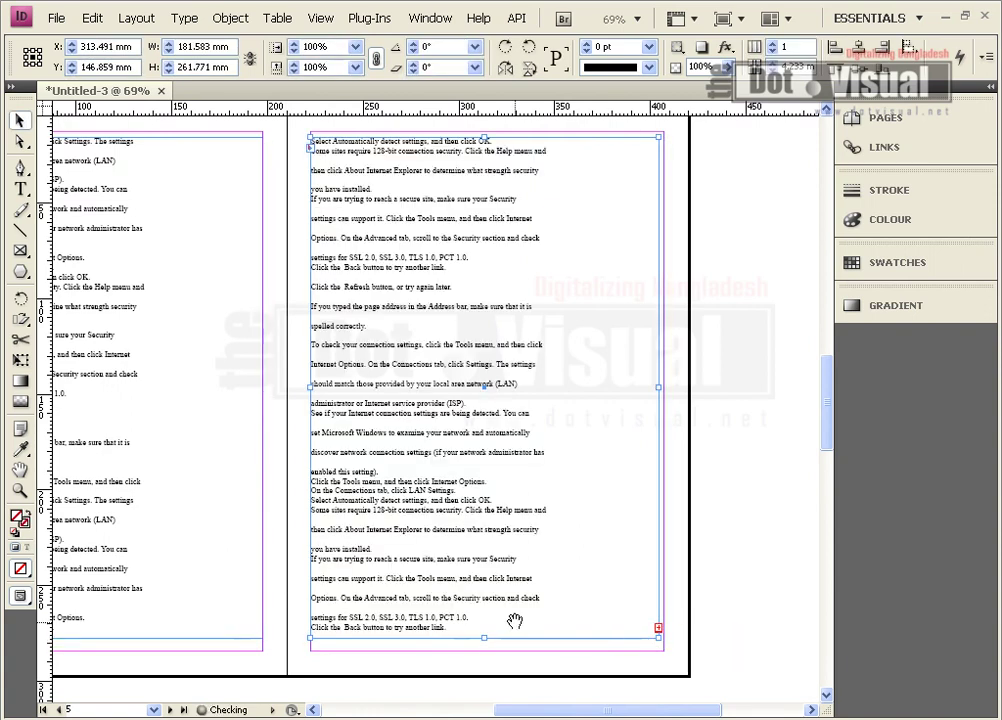
- Thread page 5's overset text into a new frame about 185 by 261 mm on page 6
drag(483, 628, 623, 318)
click(798, 323)
scroll(447, 416, down, 6)
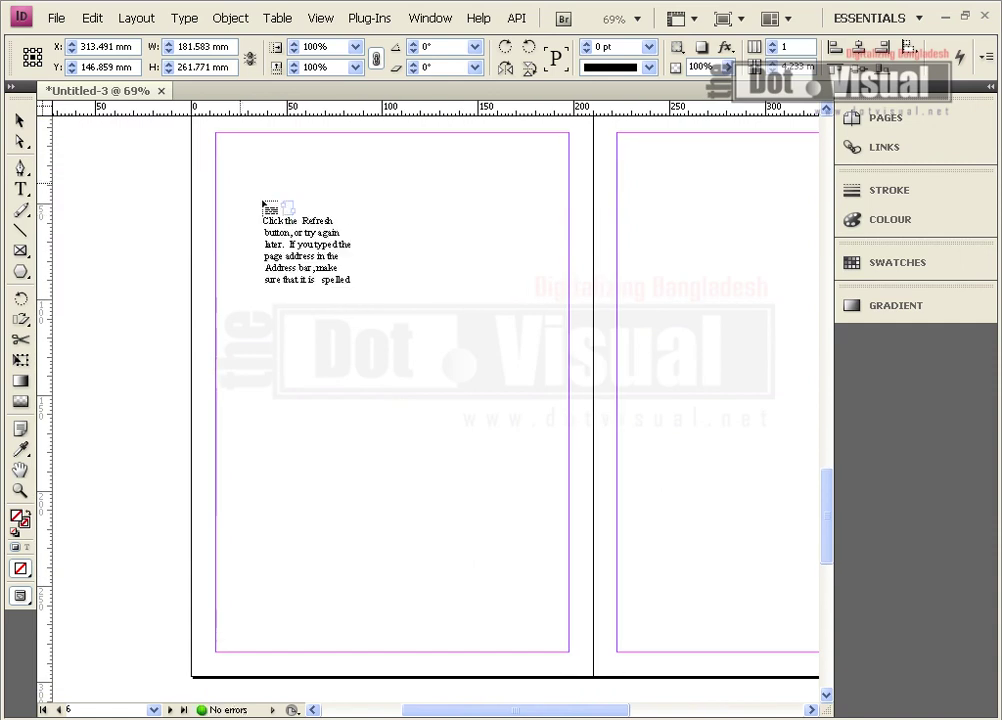
drag(216, 139, 569, 637)
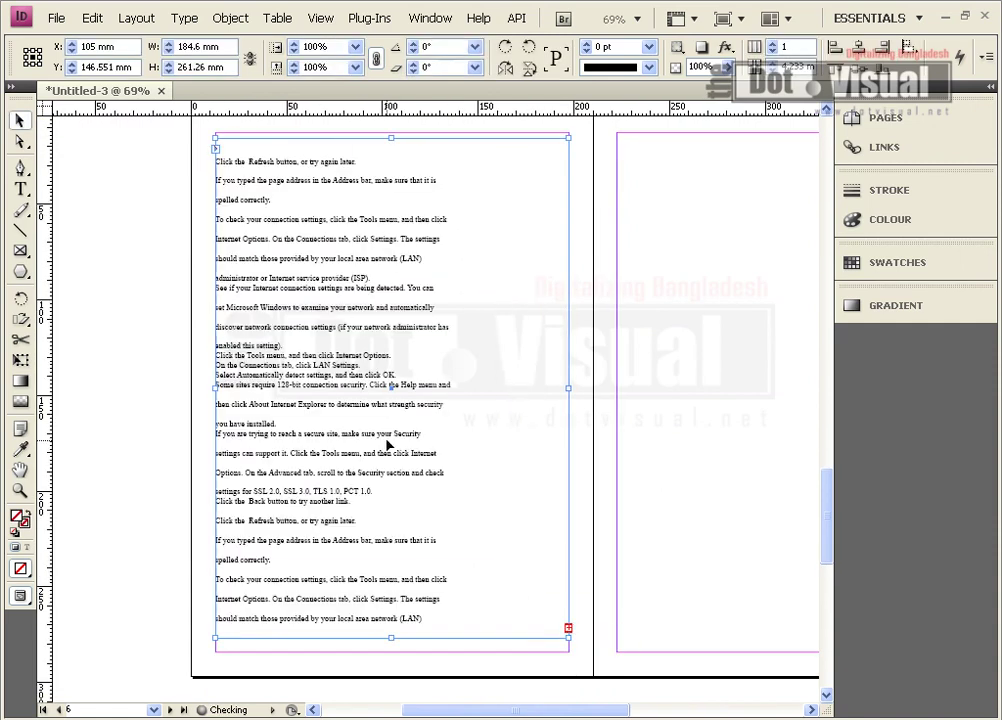
- Thread page 6's overset text into a new frame on page 7 and enlarge that frame to about 185 by 251 mm
click(569, 629)
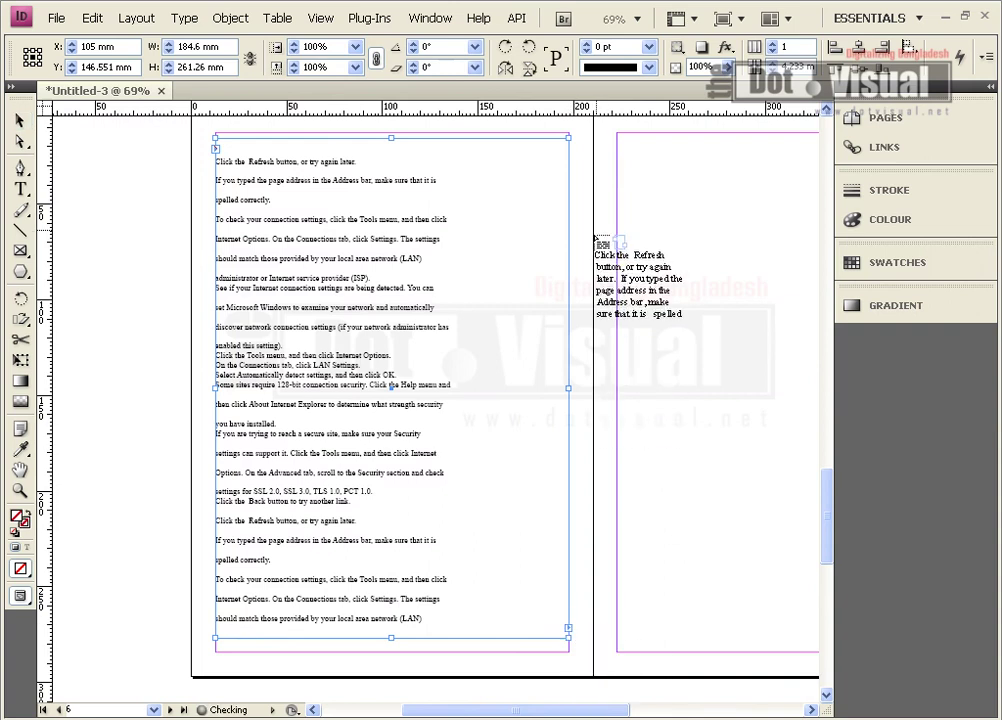
drag(616, 148, 765, 447)
drag(668, 270, 222, 295)
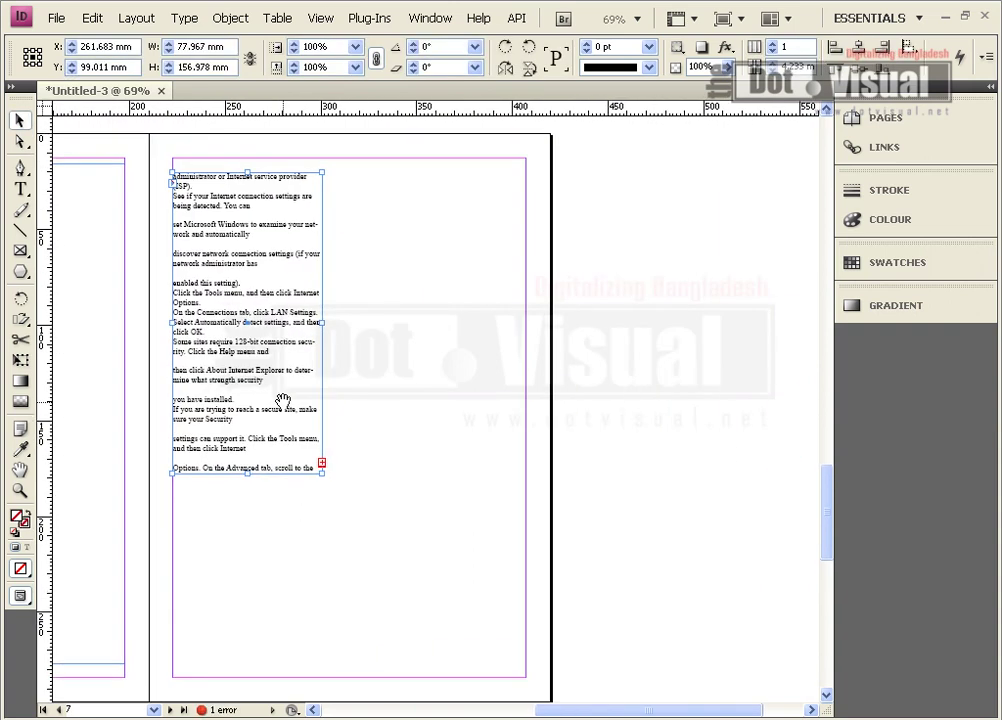
drag(320, 476, 524, 545)
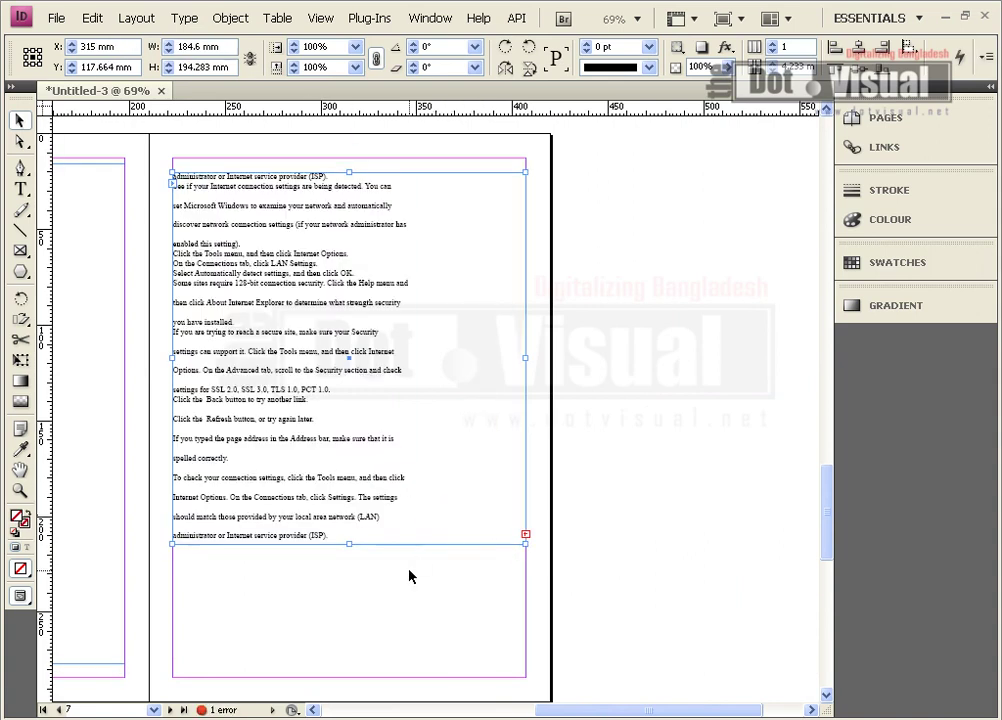
scroll(446, 519, down, 5)
drag(348, 303, 347, 408)
drag(318, 366, 543, 351)
scroll(367, 586, up, 10)
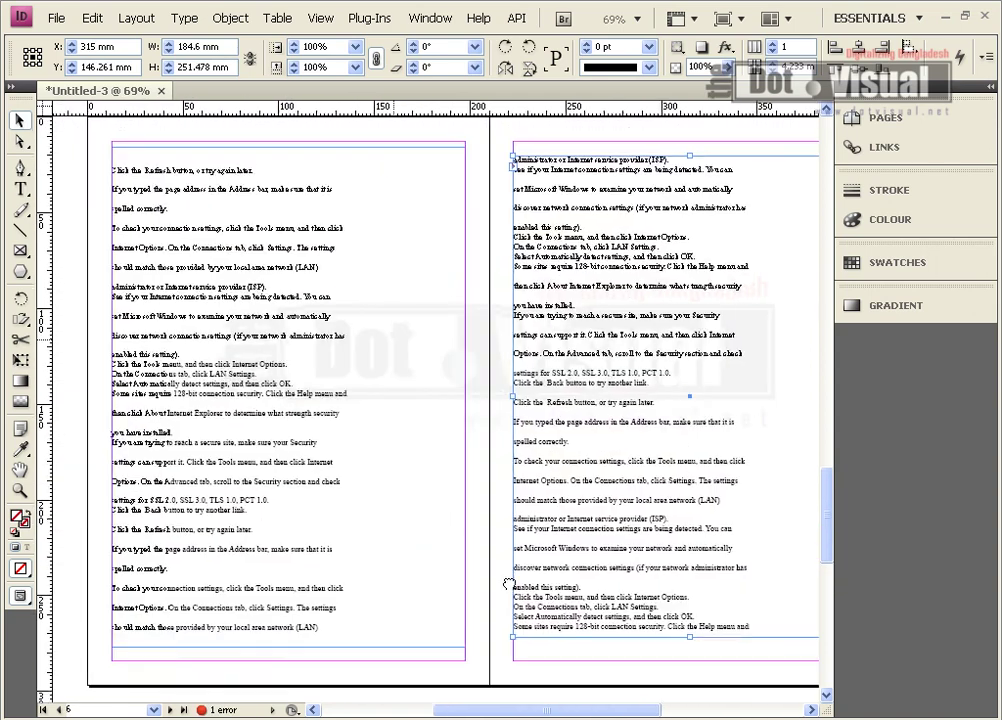